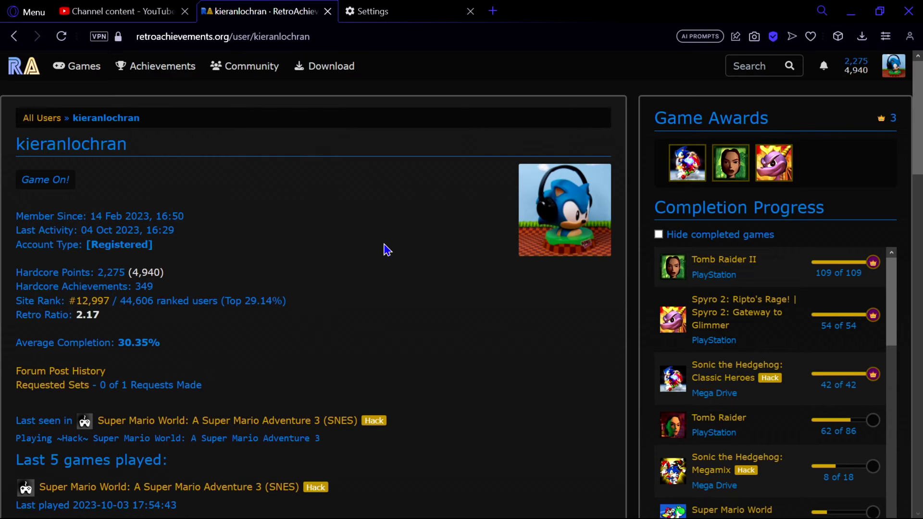
Open the site's home page, return to the user profile, and glance over the profile summary
{"action": "left_click", "coordinate": [23, 75]}
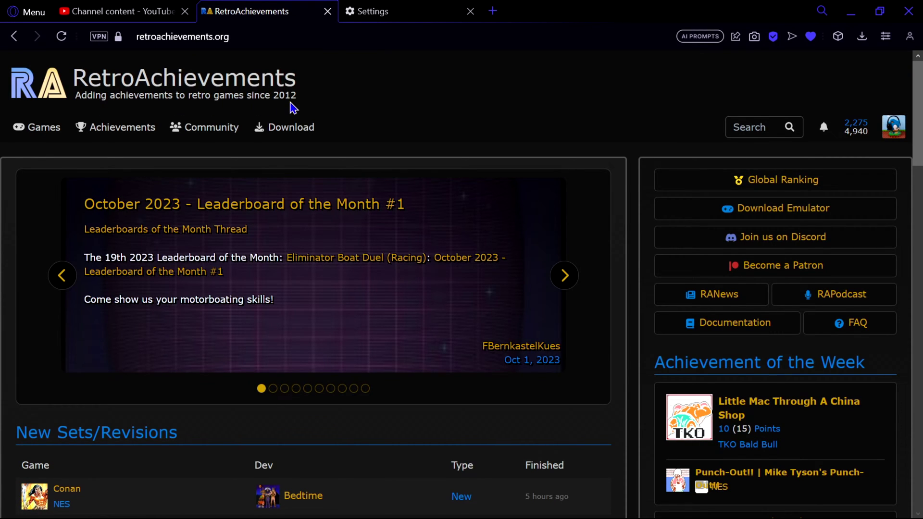
{"action": "key", "text": "alt+Left"}
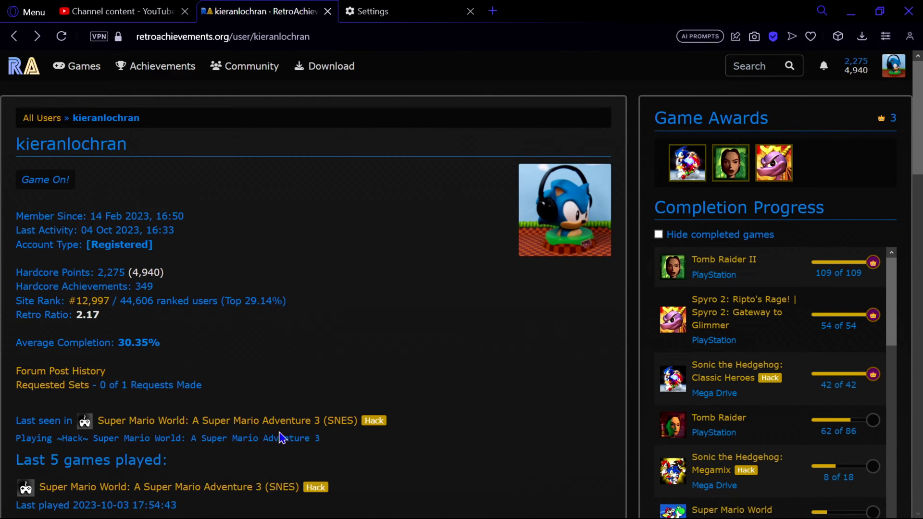
{"action": "scroll", "coordinate": [272, 437], "scroll_direction": "down", "scroll_amount": 1}
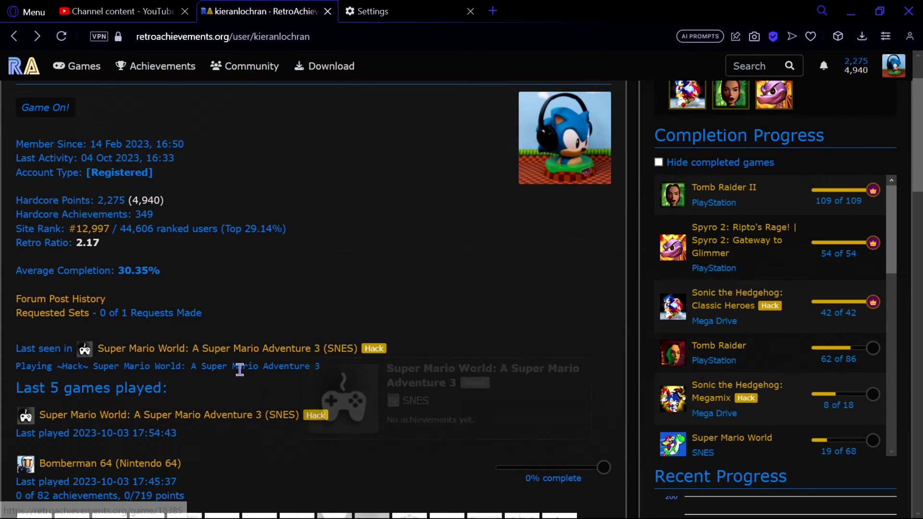
{"action": "scroll", "coordinate": [469, 378], "scroll_direction": "up", "scroll_amount": 1}
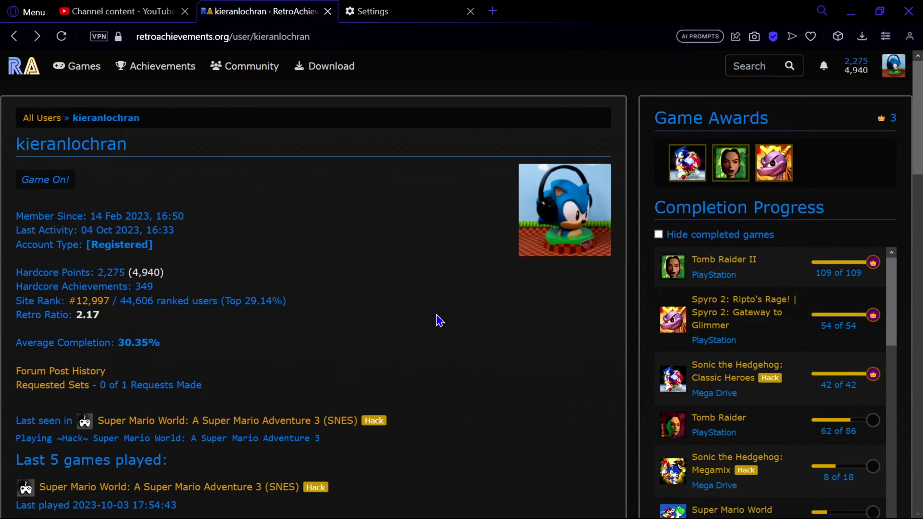
Look over the Games and Achievements navigation options and the overview of the user profile
{"action": "mouse_move", "coordinate": [886, 80]}
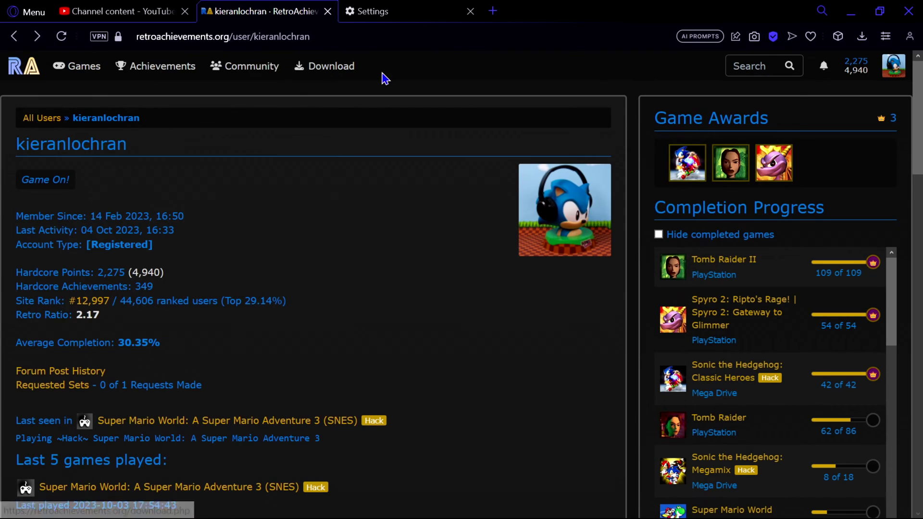
{"action": "mouse_move", "coordinate": [111, 78]}
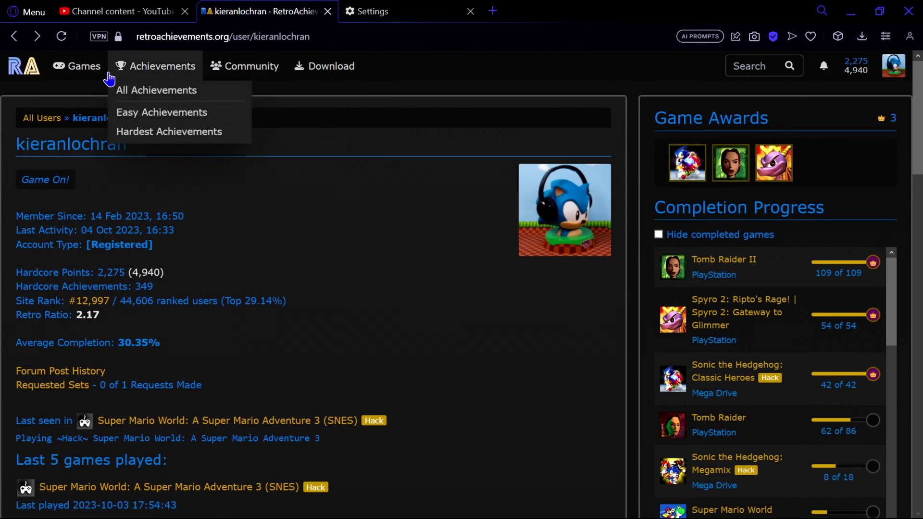
{"action": "mouse_move", "coordinate": [68, 65]}
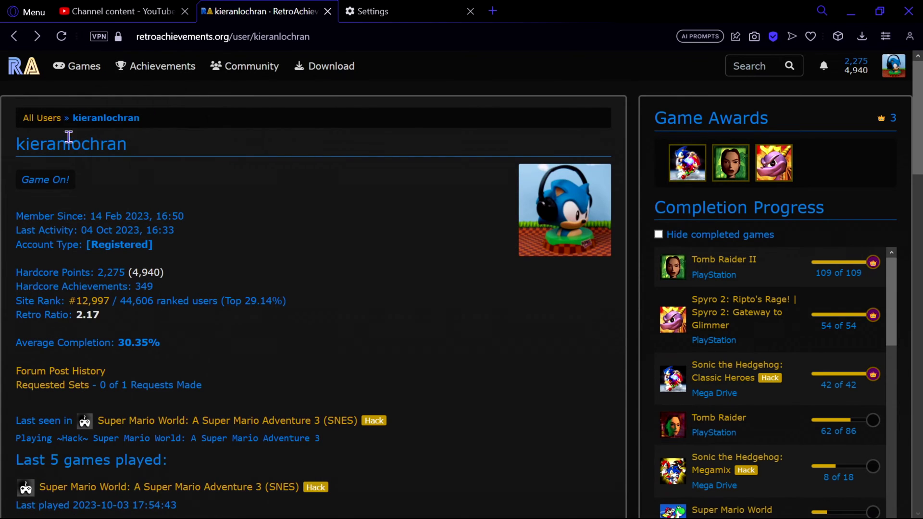
{"action": "scroll", "coordinate": [360, 359], "scroll_direction": "down", "scroll_amount": 5}
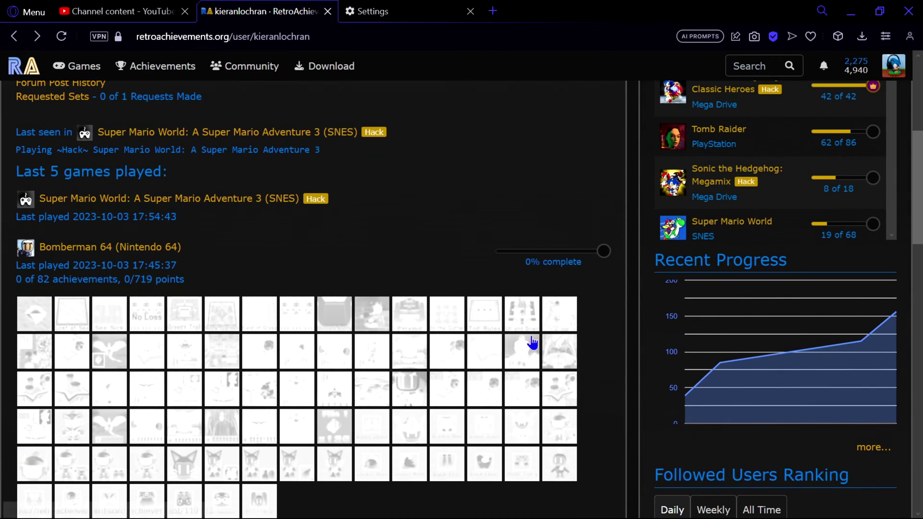
{"action": "scroll", "coordinate": [359, 274], "scroll_direction": "up", "scroll_amount": 5}
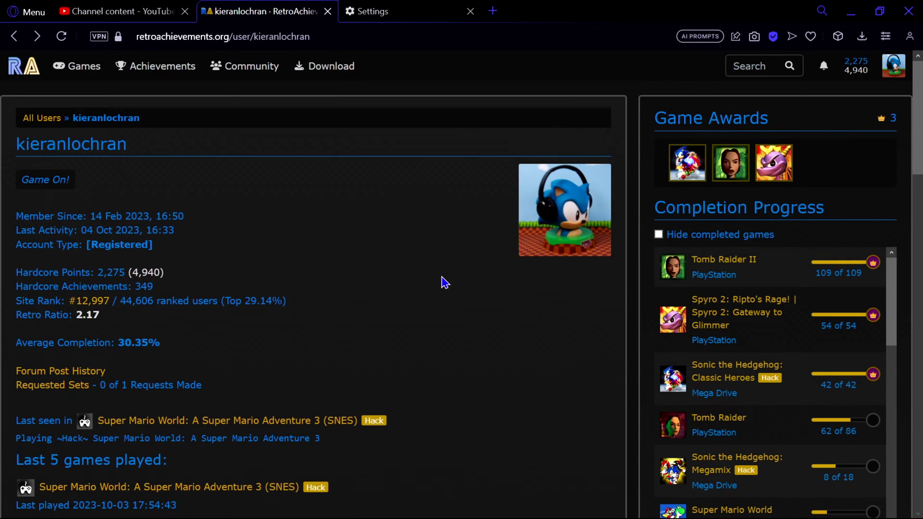
{"action": "scroll", "coordinate": [412, 367], "scroll_direction": "down", "scroll_amount": 1}
{"action": "scroll", "coordinate": [87, 66], "scroll_direction": "up", "scroll_amount": 1}
{"action": "mouse_move", "coordinate": [161, 66]}
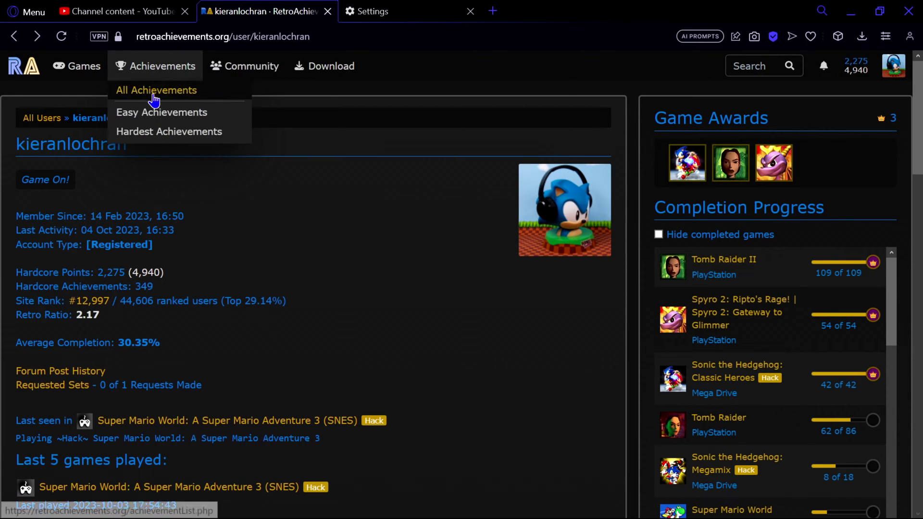
Examine the achievement badges of the last five games played, down to Tomb Raider (PlayStation), and return to the profile summary
{"action": "scroll", "coordinate": [399, 298], "scroll_direction": "down", "scroll_amount": 5}
{"action": "scroll", "coordinate": [408, 302], "scroll_direction": "down", "scroll_amount": 15}
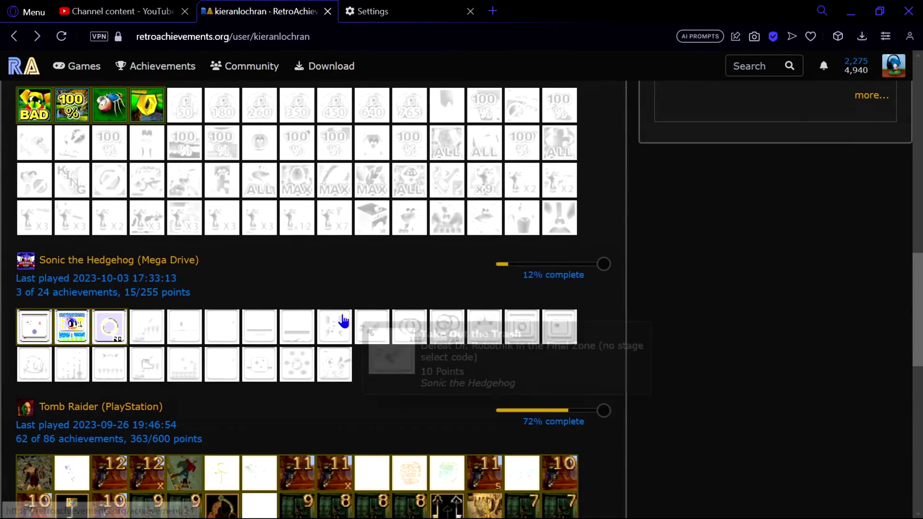
{"action": "scroll", "coordinate": [53, 293], "scroll_direction": "down", "scroll_amount": 2}
{"action": "scroll", "coordinate": [68, 303], "scroll_direction": "up", "scroll_amount": 5}
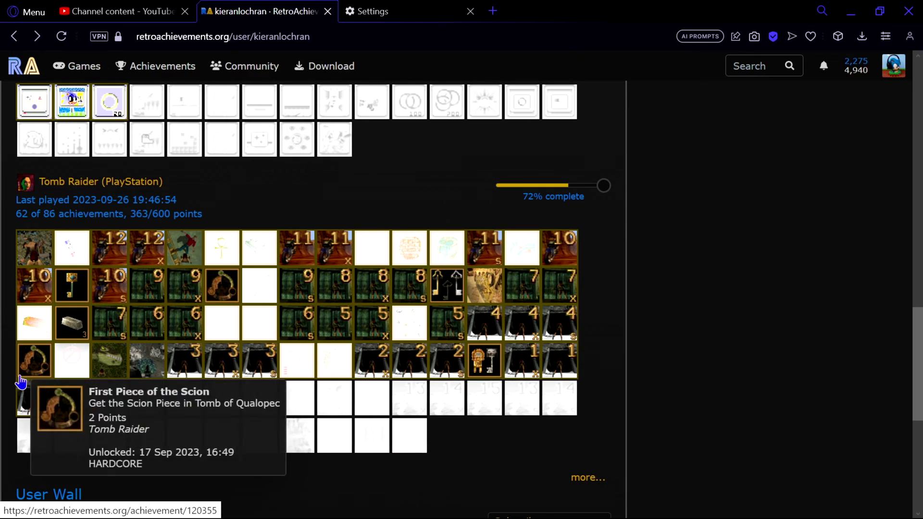
{"action": "scroll", "coordinate": [197, 423], "scroll_direction": "up", "scroll_amount": 5}
{"action": "scroll", "coordinate": [194, 419], "scroll_direction": "up", "scroll_amount": 15}
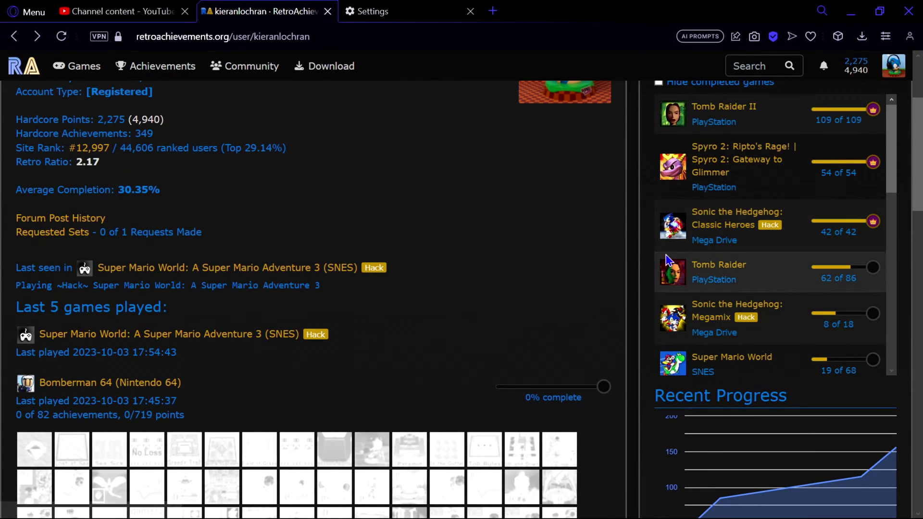
{"action": "scroll", "coordinate": [697, 289], "scroll_direction": "up", "scroll_amount": 2}
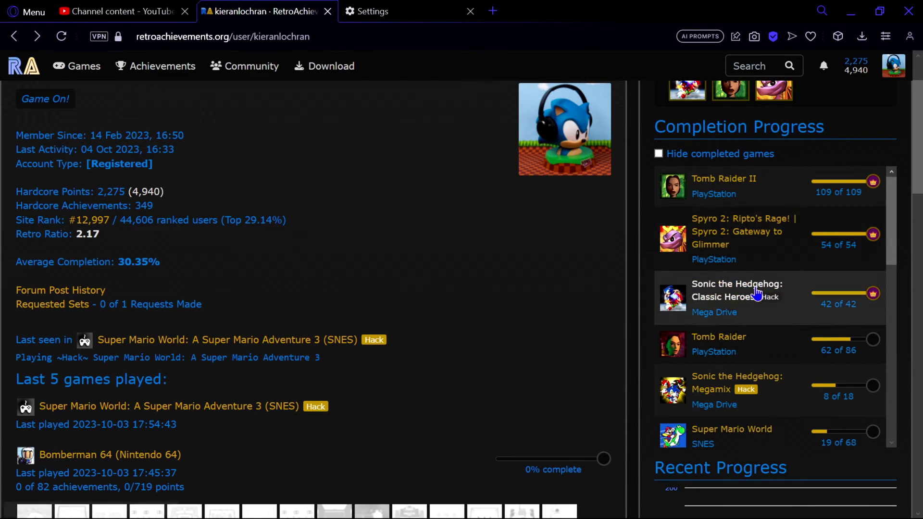
Review the whole Completion Progress list down to Spider-Man 2, and show the details for Sonic the Hedgehog: Classic Heroes
{"action": "scroll", "coordinate": [769, 346], "scroll_direction": "down", "scroll_amount": 5}
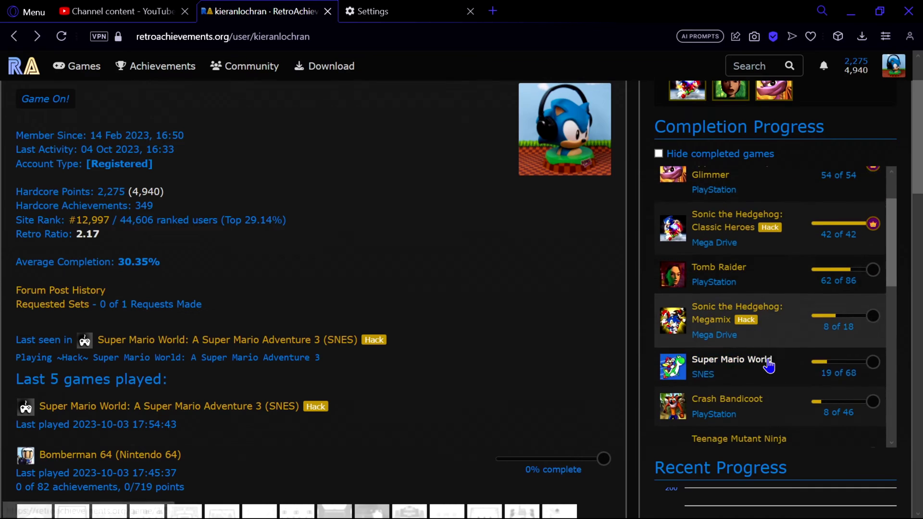
{"action": "scroll", "coordinate": [769, 366], "scroll_direction": "down", "scroll_amount": 6}
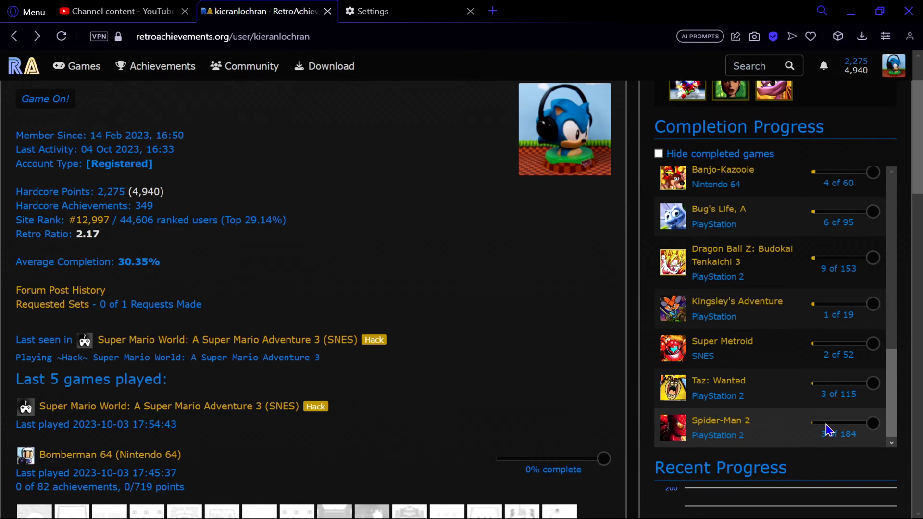
{"action": "scroll", "coordinate": [798, 371], "scroll_direction": "up", "scroll_amount": 10}
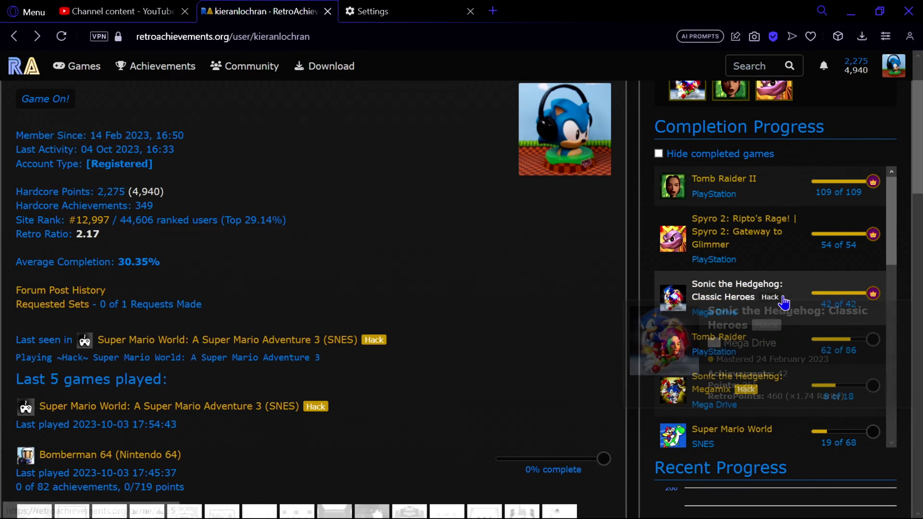
{"action": "mouse_move", "coordinate": [778, 307]}
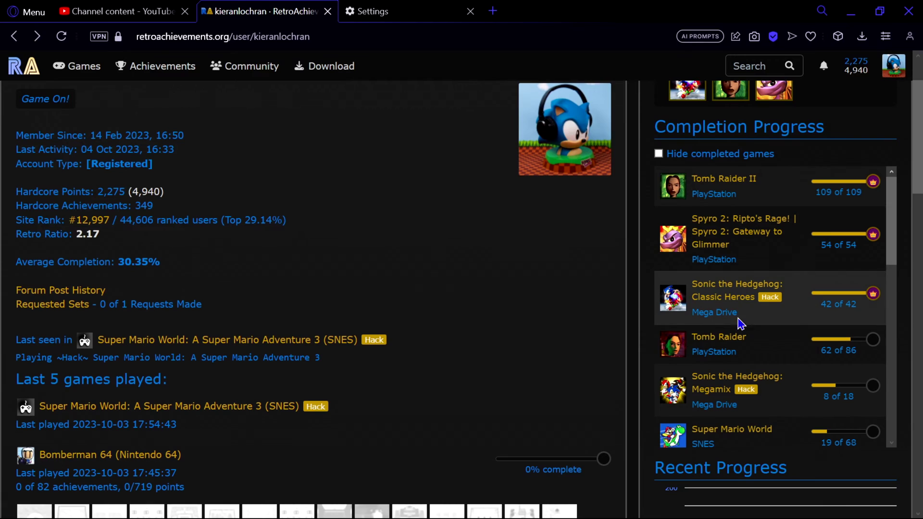
Open the site's emulator download page and skim the full list of supported emulators
{"action": "scroll", "coordinate": [407, 325], "scroll_direction": "up", "scroll_amount": 2}
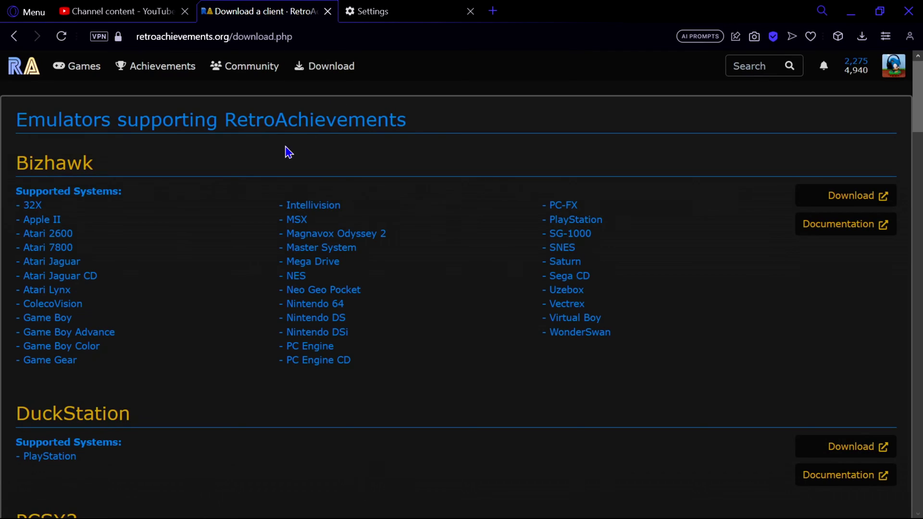
{"action": "scroll", "coordinate": [168, 194], "scroll_direction": "down", "scroll_amount": 20}
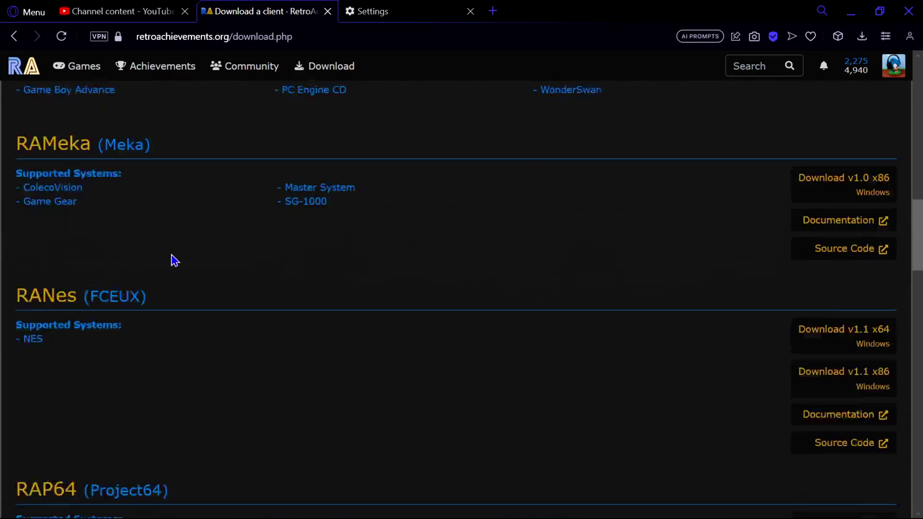
{"action": "scroll", "coordinate": [174, 285], "scroll_direction": "down", "scroll_amount": 20}
{"action": "scroll", "coordinate": [171, 286], "scroll_direction": "up", "scroll_amount": 2}
{"action": "scroll", "coordinate": [186, 250], "scroll_direction": "up", "scroll_amount": 20}
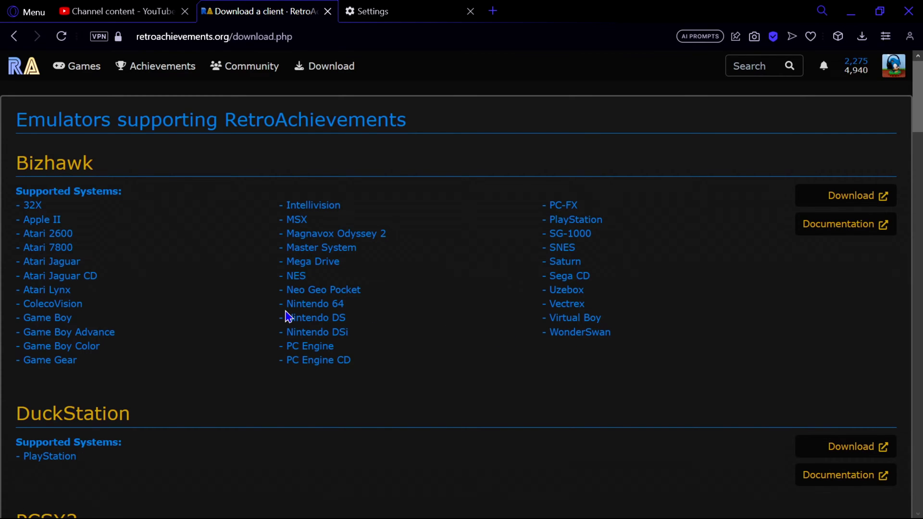
Examine the supported systems of DuckStation, PCSX2, PPSSPP and RALibRetro
{"action": "scroll", "coordinate": [226, 322], "scroll_direction": "down", "scroll_amount": 3}
{"action": "scroll", "coordinate": [230, 318], "scroll_direction": "down", "scroll_amount": 2}
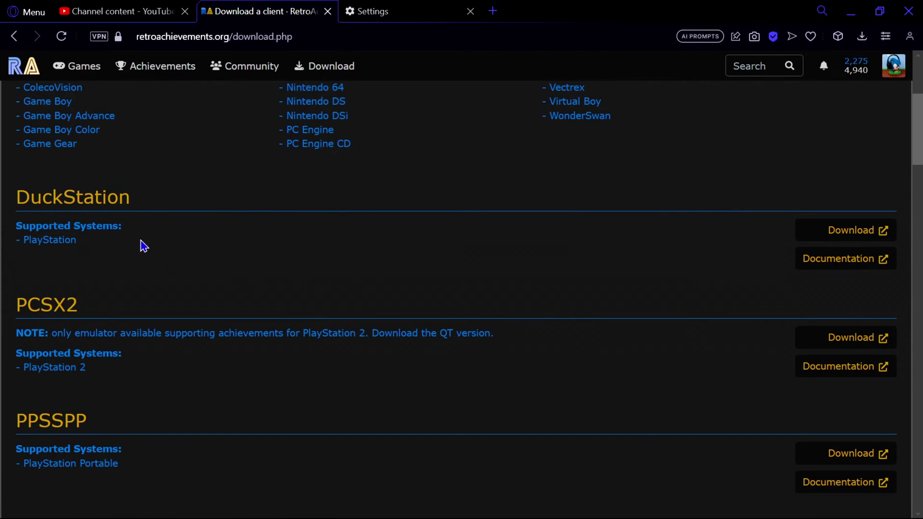
{"action": "scroll", "coordinate": [330, 280], "scroll_direction": "down", "scroll_amount": 2}
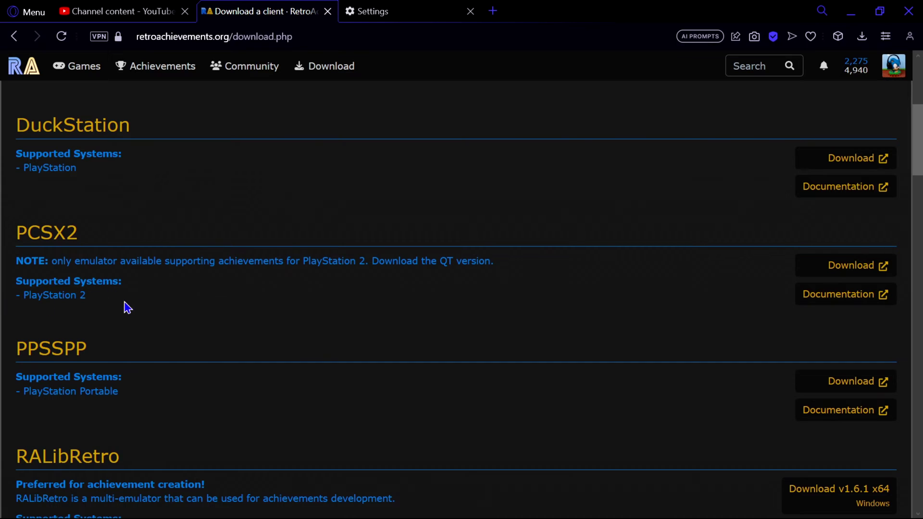
{"action": "scroll", "coordinate": [150, 305], "scroll_direction": "down", "scroll_amount": 2}
{"action": "scroll", "coordinate": [64, 289], "scroll_direction": "down", "scroll_amount": 1}
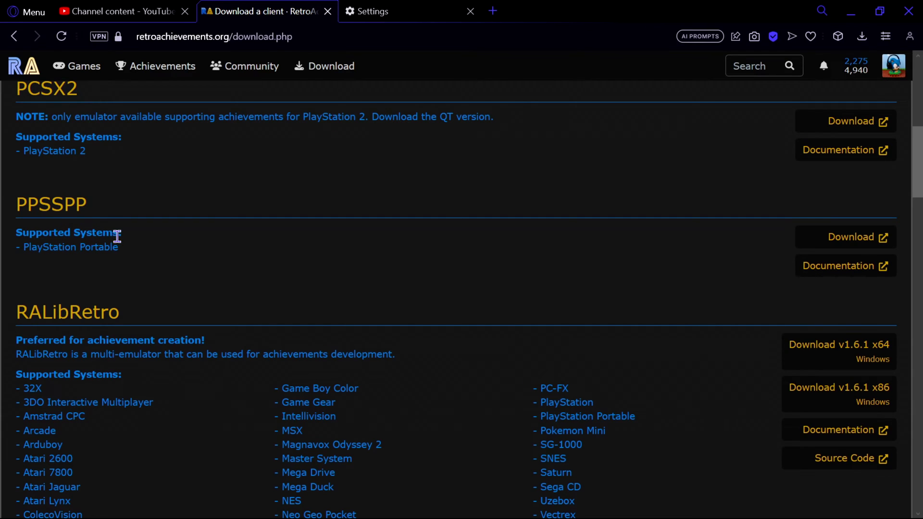
{"action": "scroll", "coordinate": [186, 284], "scroll_direction": "down", "scroll_amount": 3}
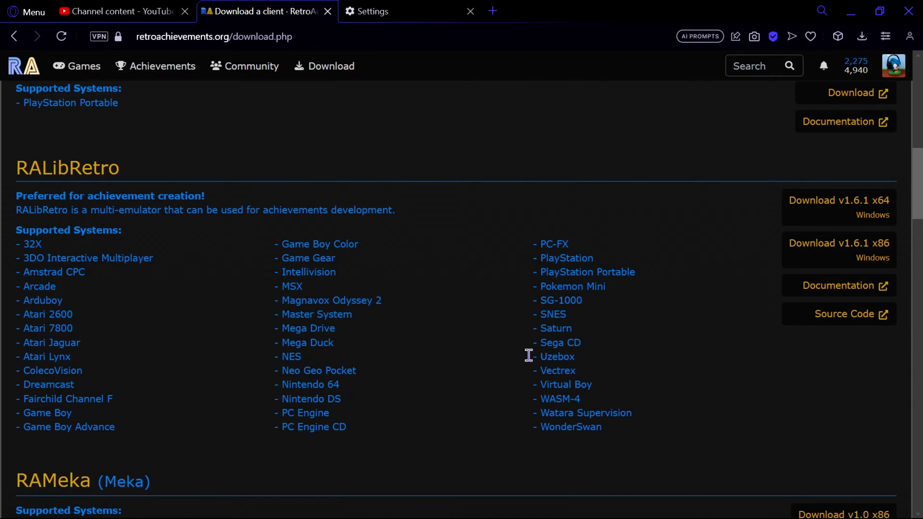
Compare the supported systems of Bizhawk with those of RALibRetro
{"action": "scroll", "coordinate": [351, 340], "scroll_direction": "up", "scroll_amount": 15}
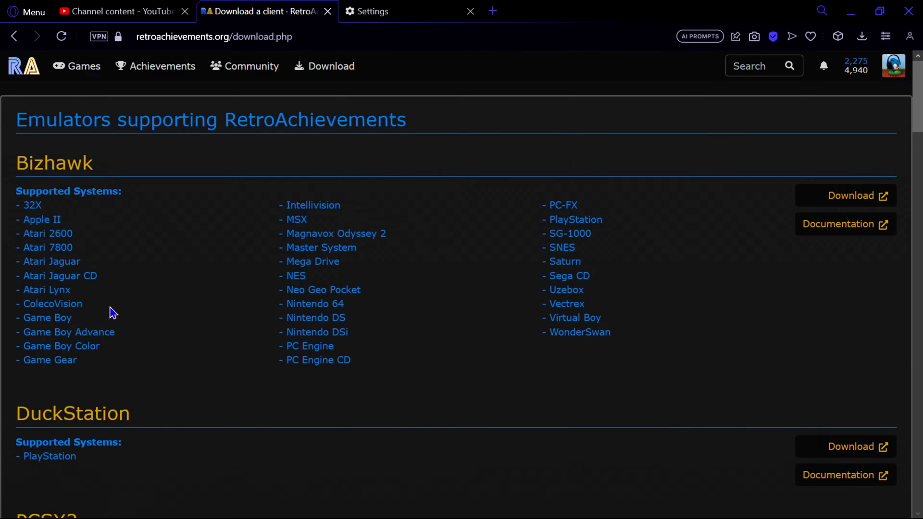
{"action": "scroll", "coordinate": [372, 226], "scroll_direction": "down", "scroll_amount": 15}
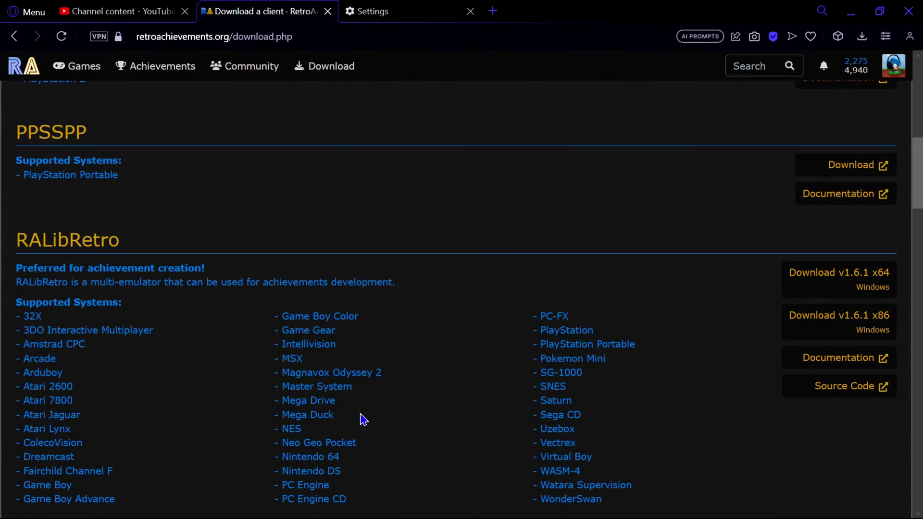
{"action": "scroll", "coordinate": [184, 286], "scroll_direction": "up", "scroll_amount": 3}
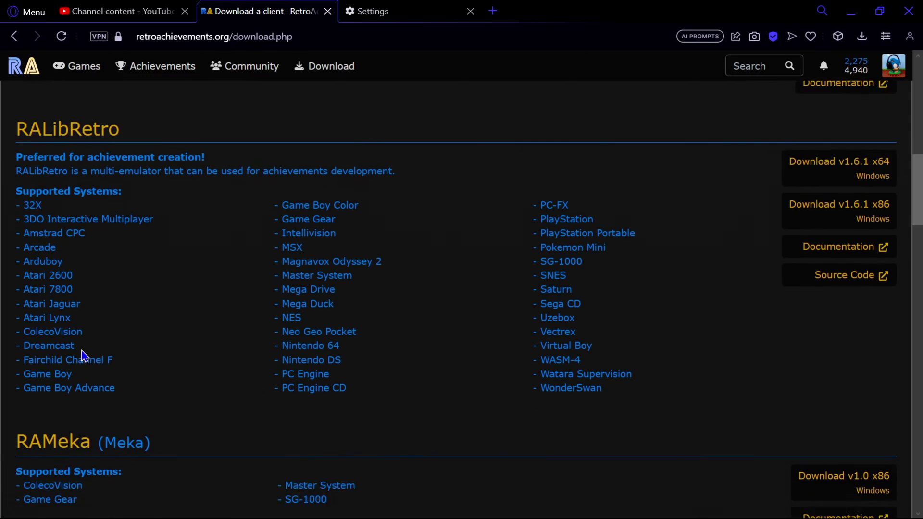
{"action": "scroll", "coordinate": [57, 315], "scroll_direction": "down", "scroll_amount": 3}
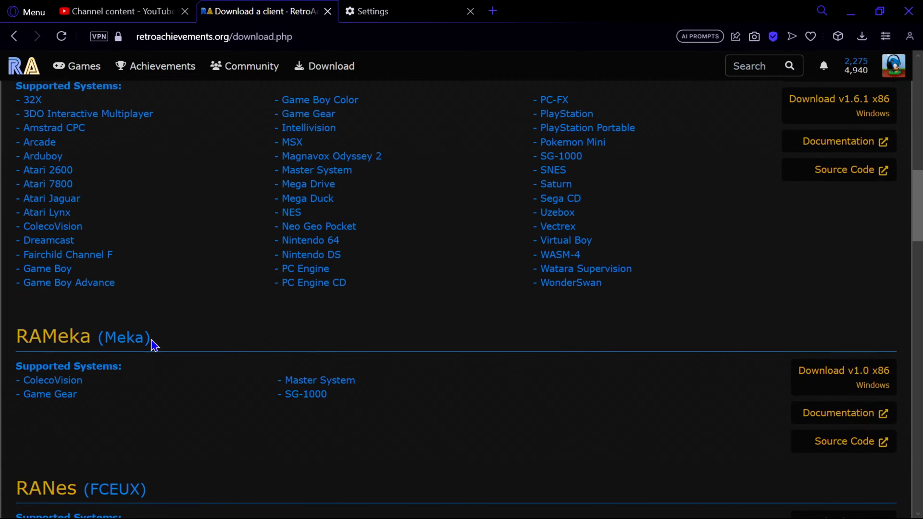
Read through the supported systems of RAMeka, RANes, RAP64 and RAppleWin
{"action": "scroll", "coordinate": [196, 352], "scroll_direction": "down", "scroll_amount": 1}
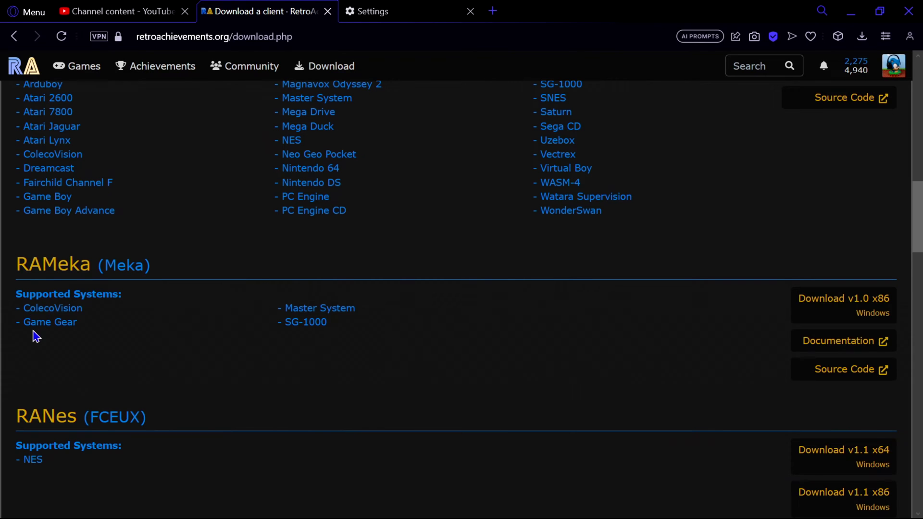
{"action": "scroll", "coordinate": [283, 358], "scroll_direction": "down", "scroll_amount": 4}
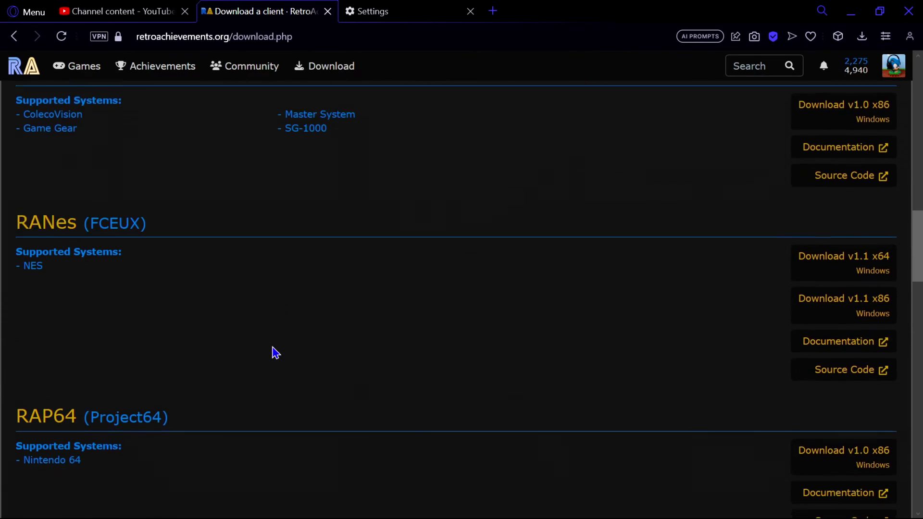
{"action": "scroll", "coordinate": [253, 342], "scroll_direction": "up", "scroll_amount": 2}
{"action": "scroll", "coordinate": [128, 343], "scroll_direction": "down", "scroll_amount": 4}
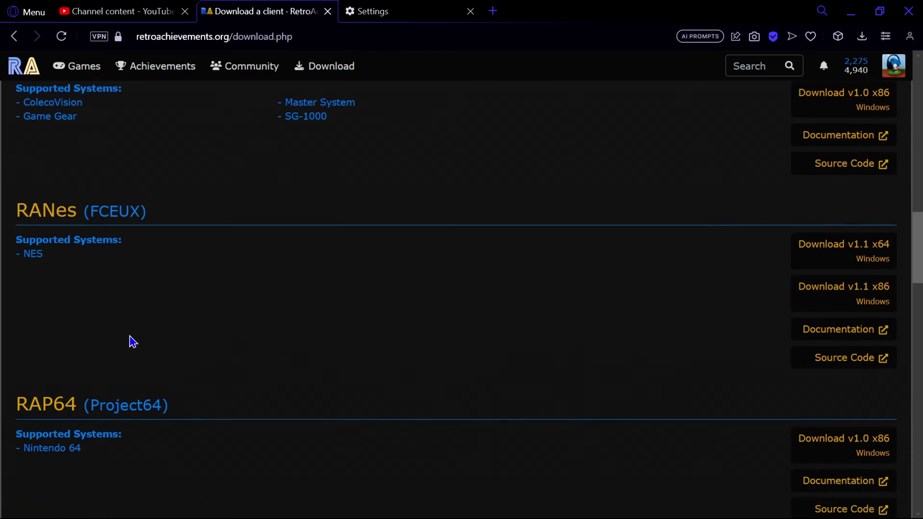
{"action": "scroll", "coordinate": [132, 342], "scroll_direction": "up", "scroll_amount": 4}
{"action": "scroll", "coordinate": [39, 305], "scroll_direction": "down", "scroll_amount": 4}
{"action": "scroll", "coordinate": [94, 330], "scroll_direction": "up", "scroll_amount": 4}
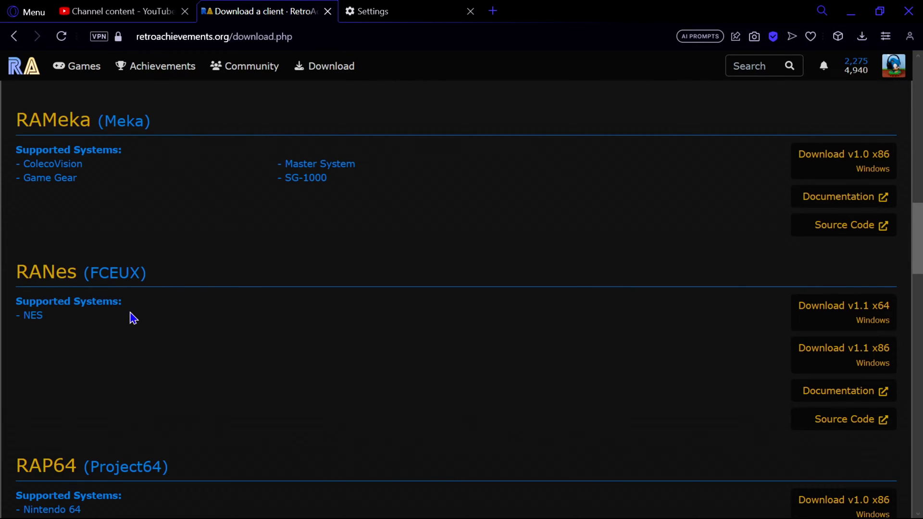
{"action": "scroll", "coordinate": [273, 315], "scroll_direction": "down", "scroll_amount": 3}
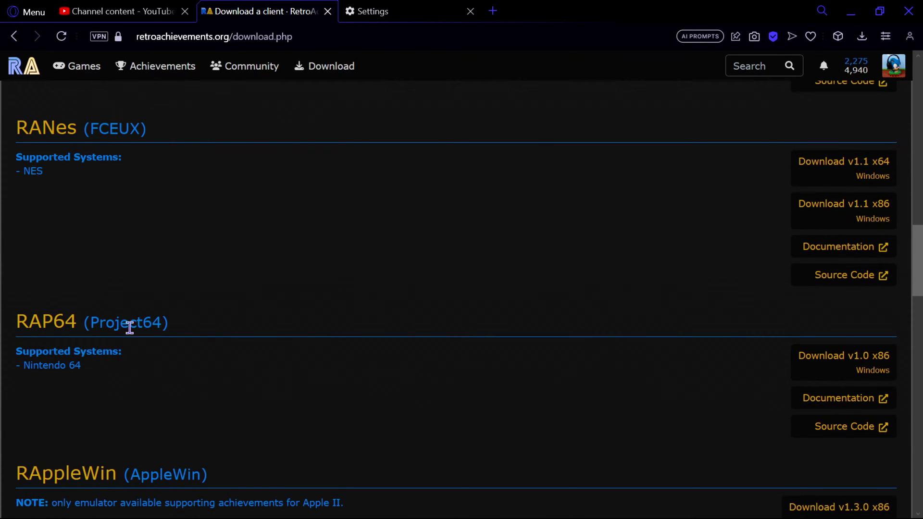
{"action": "scroll", "coordinate": [96, 336], "scroll_direction": "down", "scroll_amount": 3}
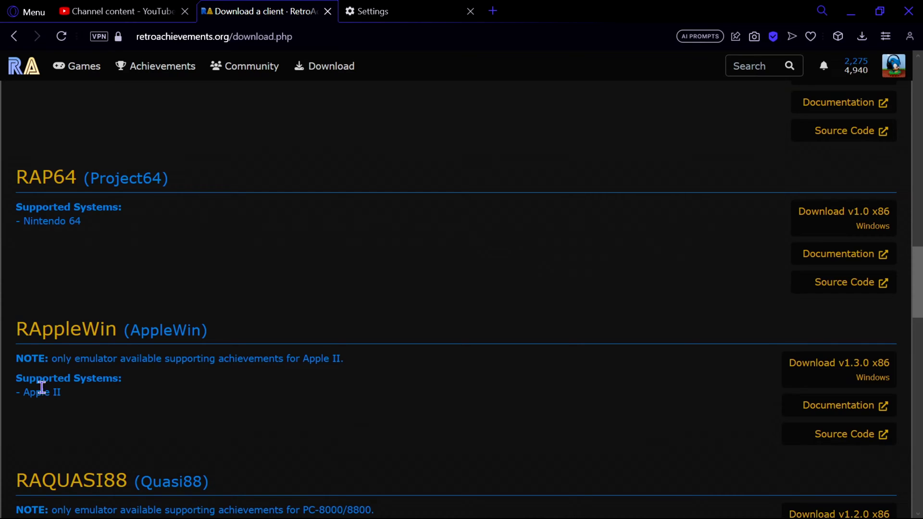
Read through the supported systems of RAQUASI88, RASnes9x and RAVBA
{"action": "scroll", "coordinate": [47, 393], "scroll_direction": "down", "scroll_amount": 3}
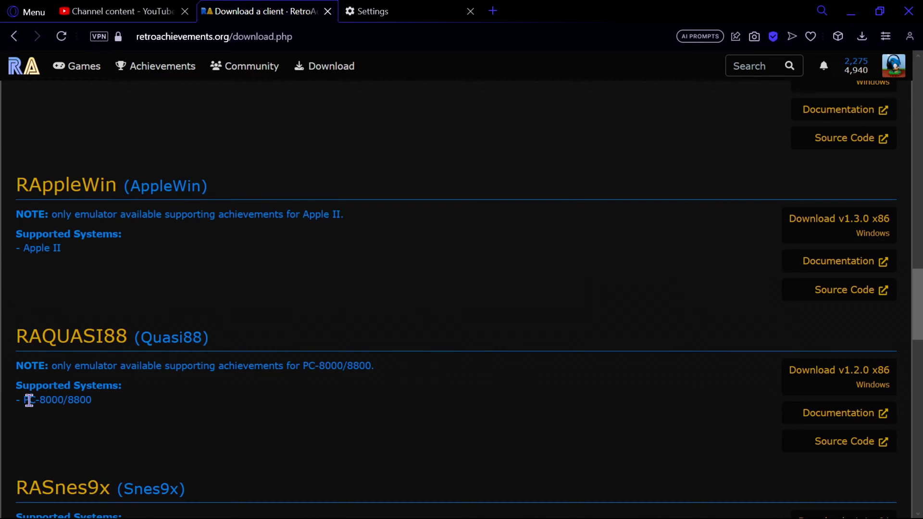
{"action": "scroll", "coordinate": [56, 418], "scroll_direction": "down", "scroll_amount": 4}
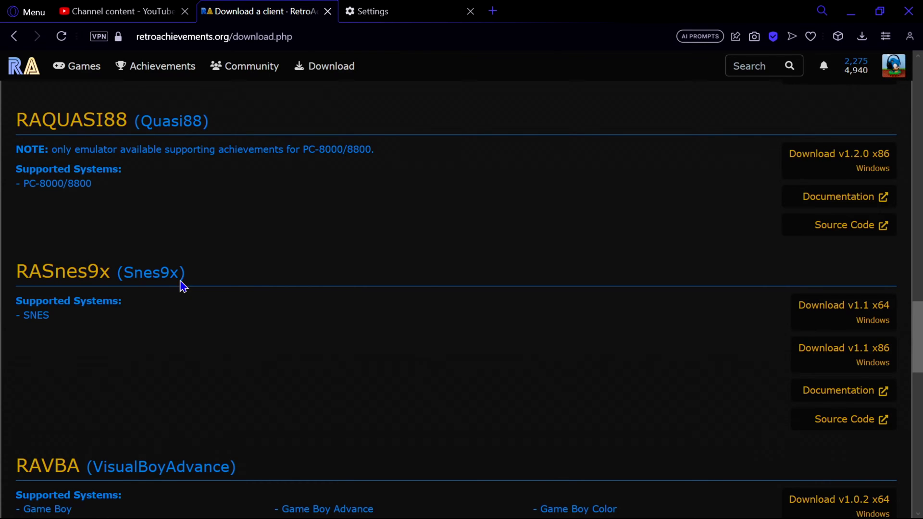
{"action": "scroll", "coordinate": [113, 383], "scroll_direction": "down", "scroll_amount": 3}
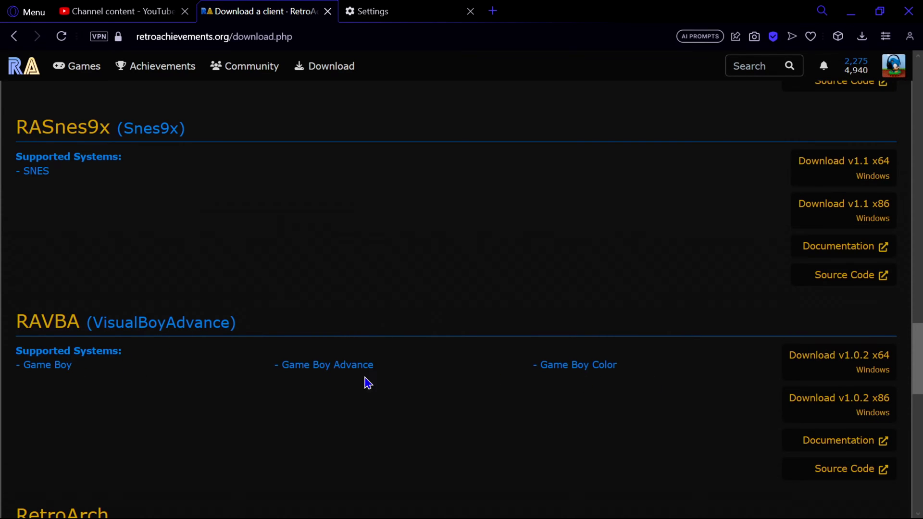
{"action": "scroll", "coordinate": [192, 385], "scroll_direction": "down", "scroll_amount": 6}
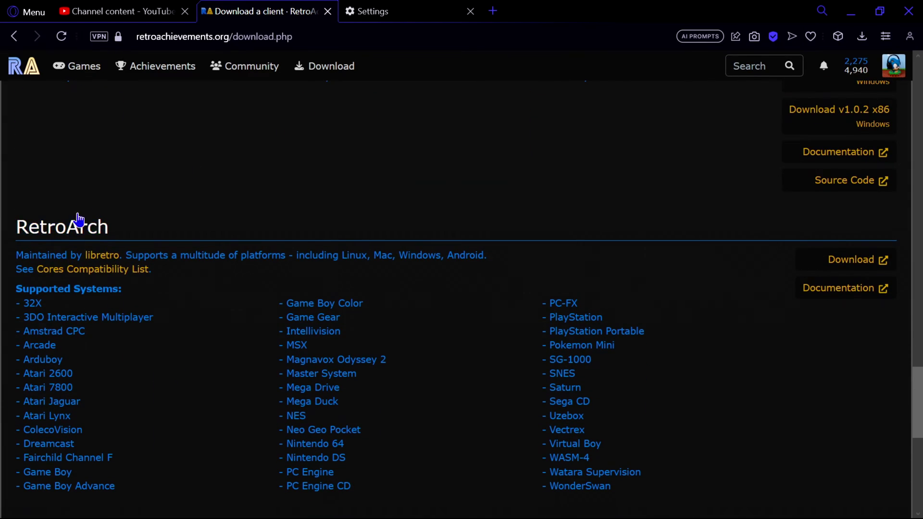
Examine the supported systems of RetroArch and WinArcadia, then the disclaimer about ROMs
{"action": "scroll", "coordinate": [48, 216], "scroll_direction": "down", "scroll_amount": 3}
{"action": "scroll", "coordinate": [50, 181], "scroll_direction": "up", "scroll_amount": 3}
{"action": "scroll", "coordinate": [169, 315], "scroll_direction": "down", "scroll_amount": 2}
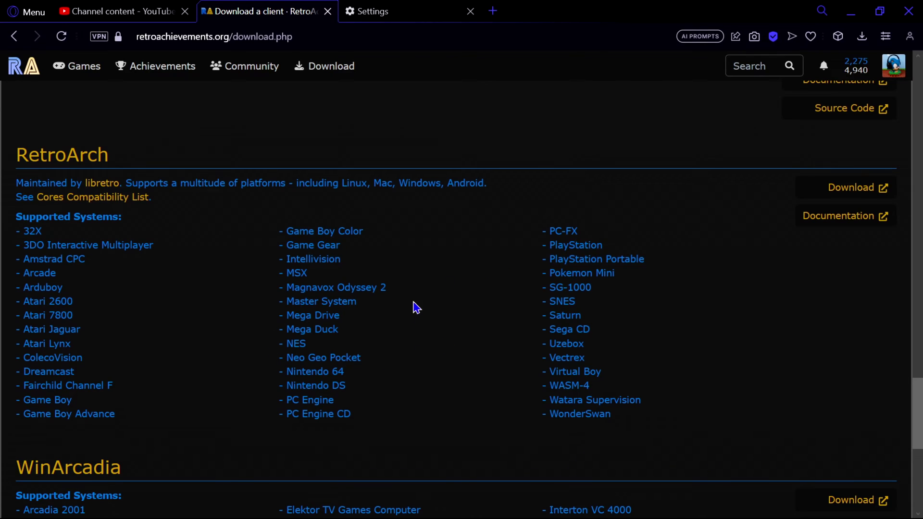
{"action": "scroll", "coordinate": [358, 329], "scroll_direction": "down", "scroll_amount": 4}
{"action": "scroll", "coordinate": [226, 324], "scroll_direction": "down", "scroll_amount": 2}
{"action": "scroll", "coordinate": [185, 322], "scroll_direction": "up", "scroll_amount": 4}
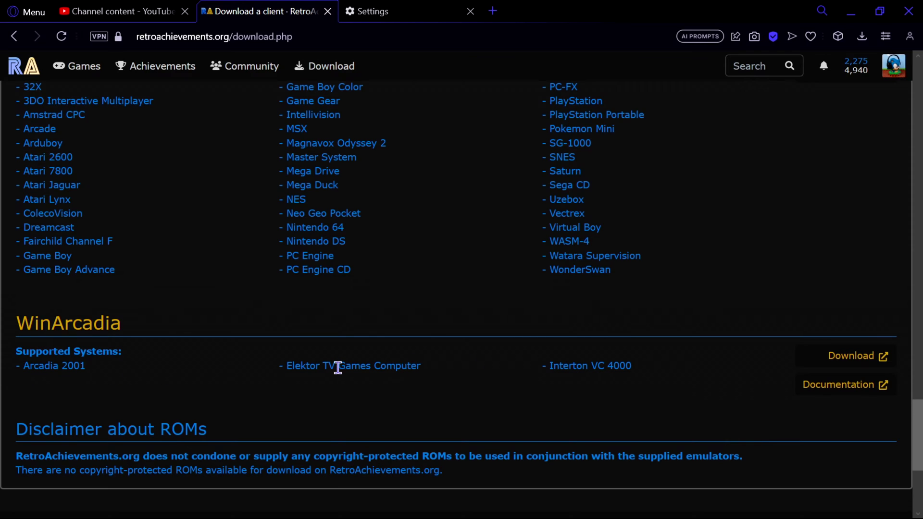
{"action": "scroll", "coordinate": [283, 432], "scroll_direction": "down", "scroll_amount": 5}
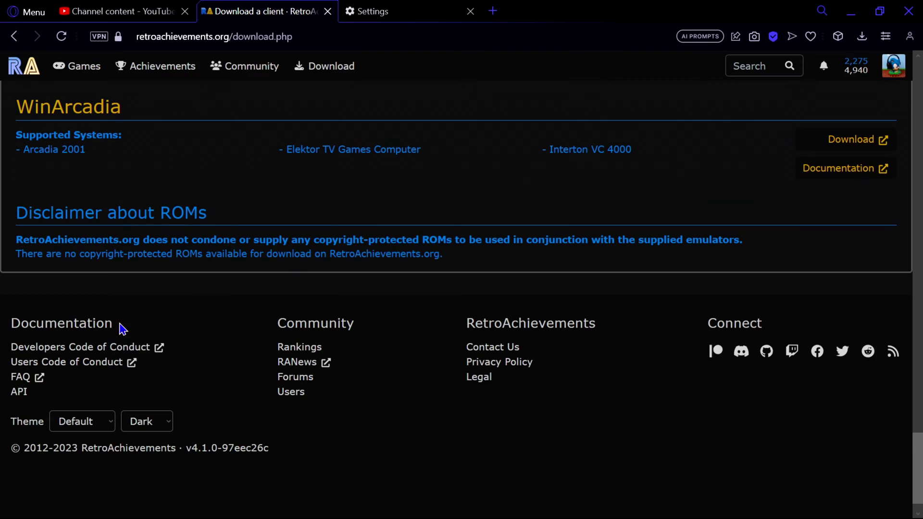
Return to the start of the emulator list and review the Bizhawk and RALibRetro multi-system emulators
{"action": "scroll", "coordinate": [117, 222], "scroll_direction": "up", "scroll_amount": 1}
{"action": "scroll", "coordinate": [224, 245], "scroll_direction": "up", "scroll_amount": 20}
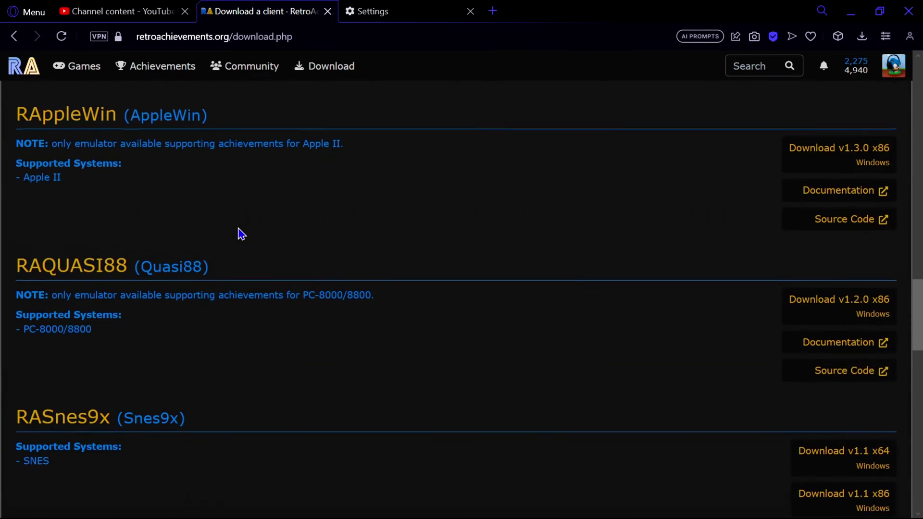
{"action": "scroll", "coordinate": [240, 223], "scroll_direction": "up", "scroll_amount": 12}
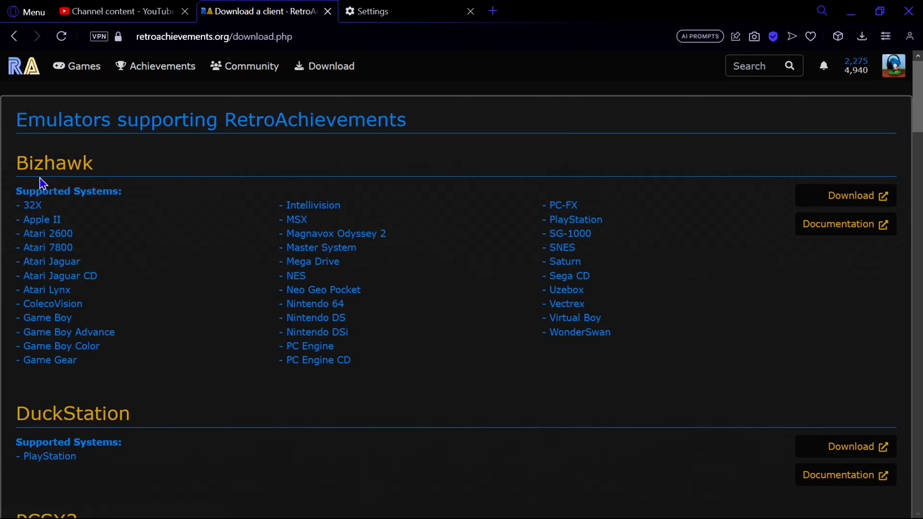
{"action": "scroll", "coordinate": [124, 260], "scroll_direction": "down", "scroll_amount": 8}
{"action": "scroll", "coordinate": [124, 260], "scroll_direction": "up", "scroll_amount": 4}
{"action": "scroll", "coordinate": [117, 264], "scroll_direction": "down", "scroll_amount": 3}
{"action": "scroll", "coordinate": [114, 268], "scroll_direction": "down", "scroll_amount": 4}
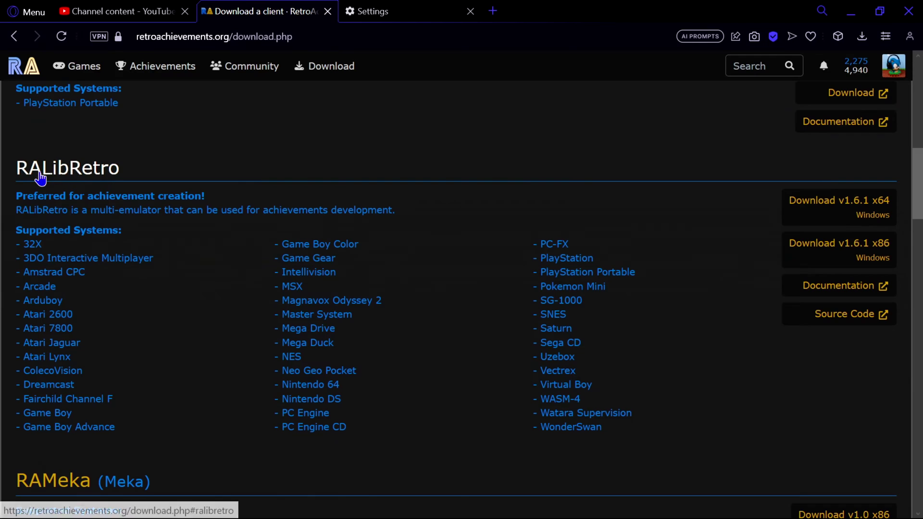
{"action": "scroll", "coordinate": [140, 192], "scroll_direction": "up", "scroll_amount": 8}
{"action": "scroll", "coordinate": [157, 197], "scroll_direction": "up", "scroll_amount": 3}
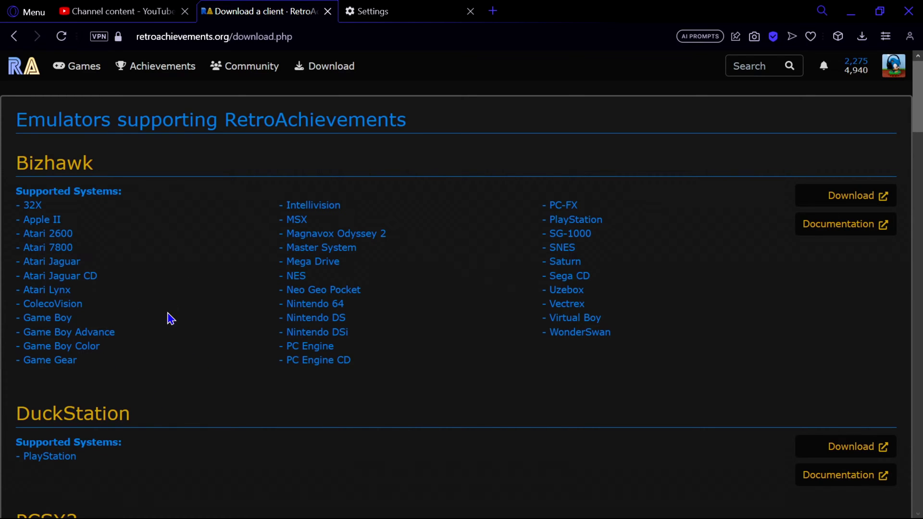
Review the Bizhawk, DuckStation and PCSX2 entries, including the PCSX2 note about the QT version
{"action": "scroll", "coordinate": [154, 239], "scroll_direction": "down", "scroll_amount": 5}
{"action": "scroll", "coordinate": [147, 301], "scroll_direction": "up", "scroll_amount": 5}
{"action": "triple_click", "coordinate": [233, 296]}
{"action": "left_click", "coordinate": [213, 329]}
{"action": "scroll", "coordinate": [110, 279], "scroll_direction": "down", "scroll_amount": 3}
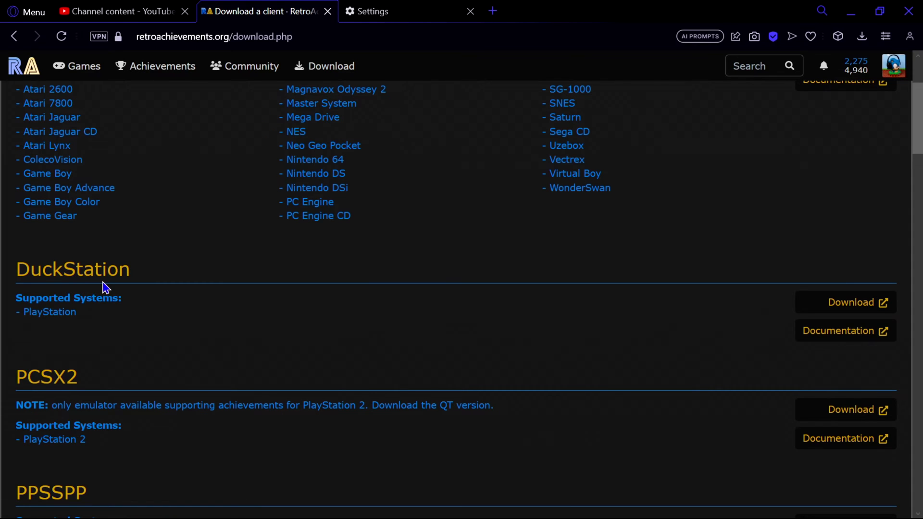
{"action": "scroll", "coordinate": [73, 370], "scroll_direction": "down", "scroll_amount": 2}
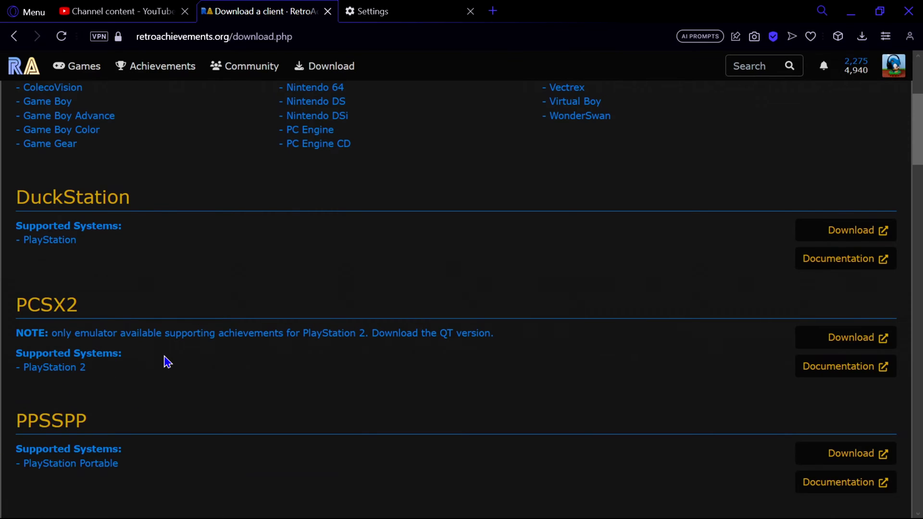
{"action": "scroll", "coordinate": [166, 360], "scroll_direction": "up", "scroll_amount": 1}
{"action": "scroll", "coordinate": [166, 359], "scroll_direction": "up", "scroll_amount": 4}
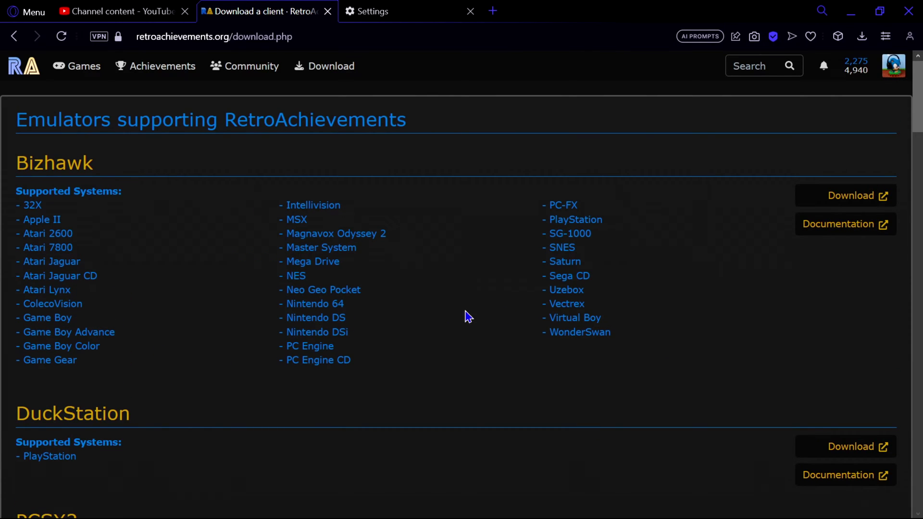
Compare RALibRetro's supported systems with Bizhawk's once more
{"action": "scroll", "coordinate": [571, 231], "scroll_direction": "down", "scroll_amount": 12}
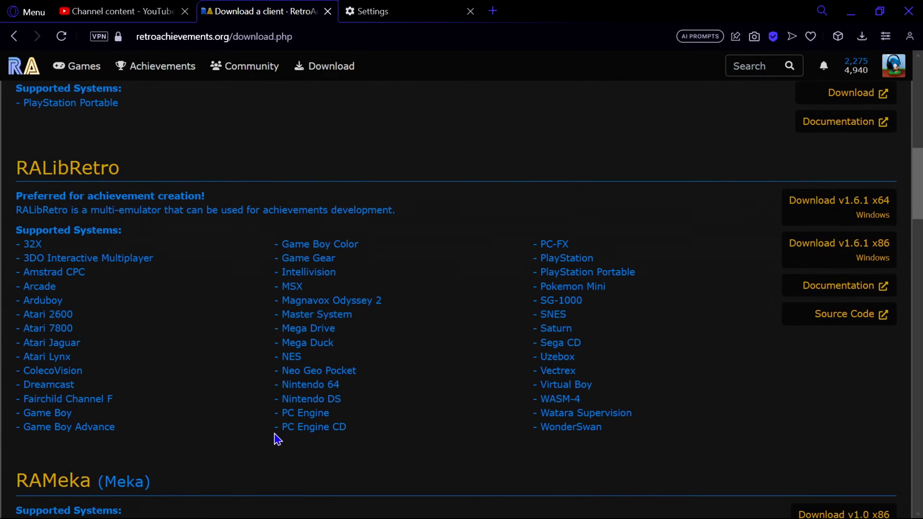
{"action": "scroll", "coordinate": [273, 438], "scroll_direction": "up", "scroll_amount": 9}
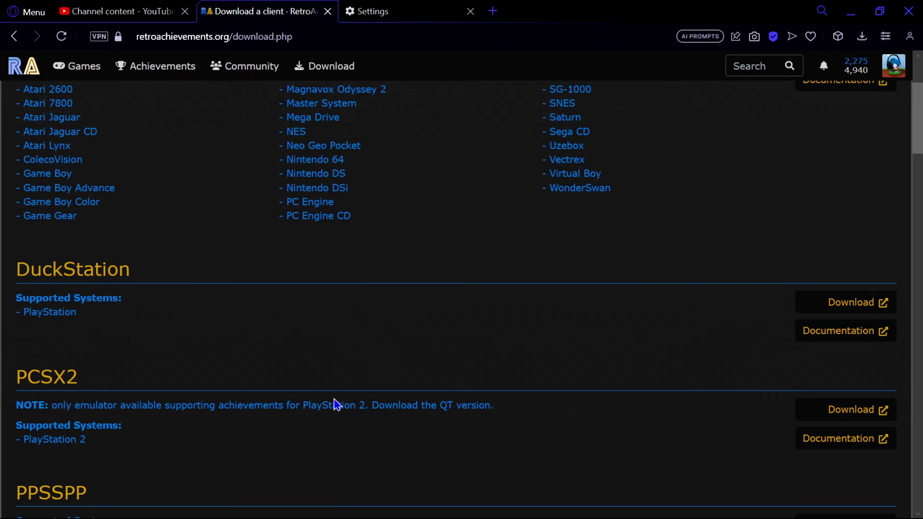
{"action": "scroll", "coordinate": [553, 316], "scroll_direction": "up", "scroll_amount": 3}
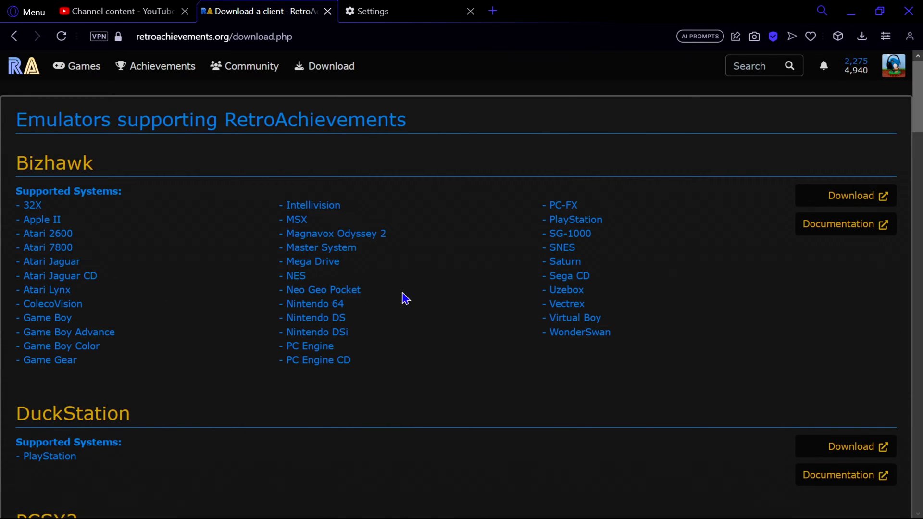
{"action": "scroll", "coordinate": [259, 309], "scroll_direction": "down", "scroll_amount": 3}
{"action": "scroll", "coordinate": [571, 303], "scroll_direction": "up", "scroll_amount": 3}
Look over the download and documentation links for the emulators from DuckStation to RALibRetro
{"action": "scroll", "coordinate": [793, 321], "scroll_direction": "down", "scroll_amount": 5}
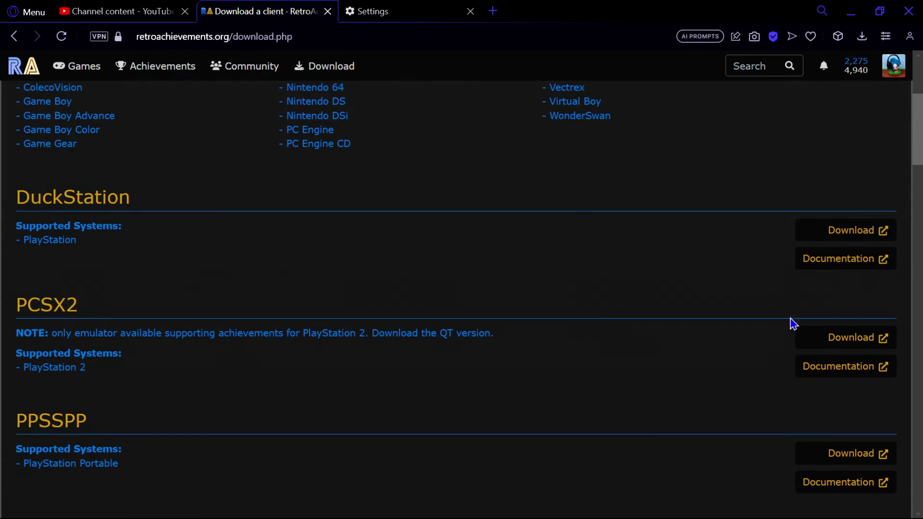
{"action": "scroll", "coordinate": [726, 325], "scroll_direction": "down", "scroll_amount": 6}
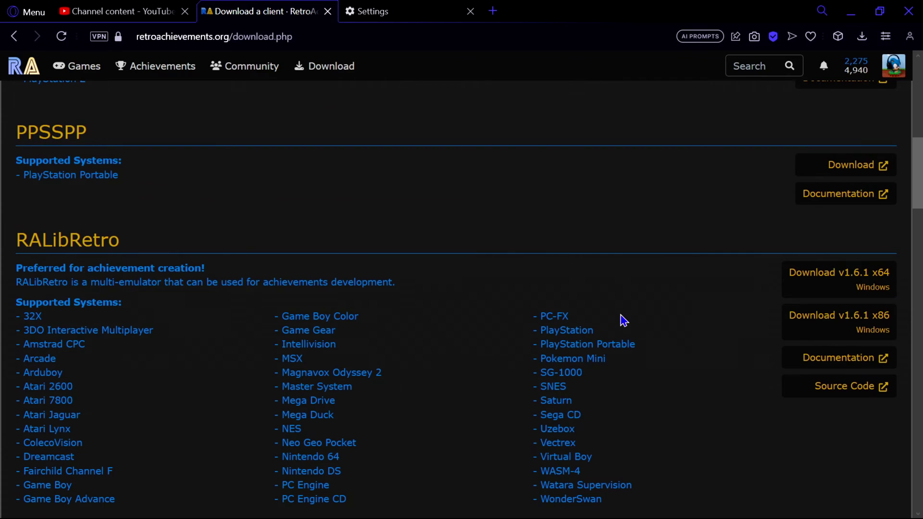
{"action": "scroll", "coordinate": [622, 317], "scroll_direction": "down", "scroll_amount": 1}
{"action": "scroll", "coordinate": [681, 140], "scroll_direction": "up", "scroll_amount": 3}
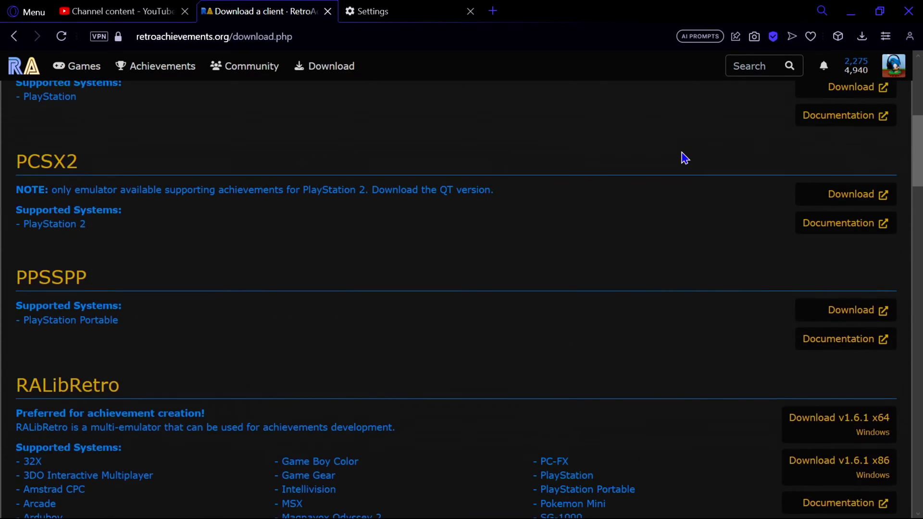
{"action": "scroll", "coordinate": [682, 168], "scroll_direction": "up", "scroll_amount": 6}
{"action": "scroll", "coordinate": [596, 221], "scroll_direction": "down", "scroll_amount": 5}
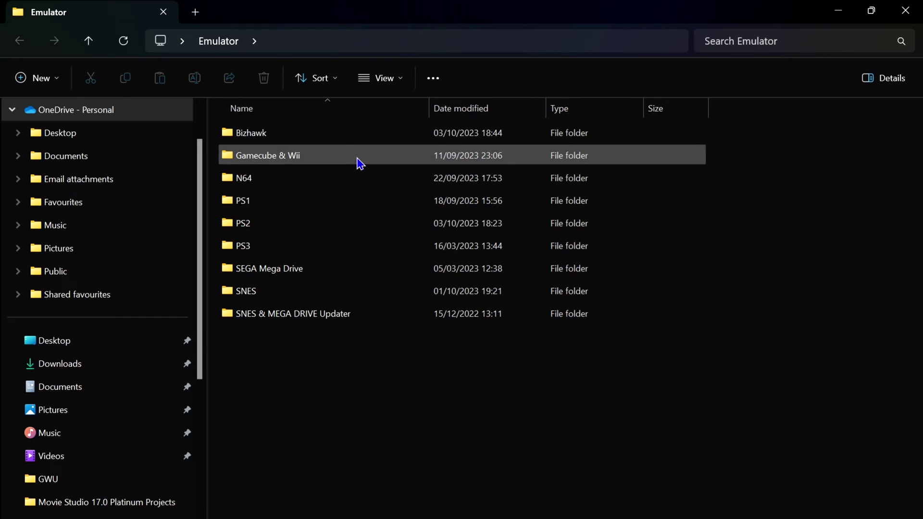
Switch to File Explorer and look inside the SEGA Mega Drive and SNES folders of the Emulator folder
{"action": "mouse_move", "coordinate": [358, 156]}
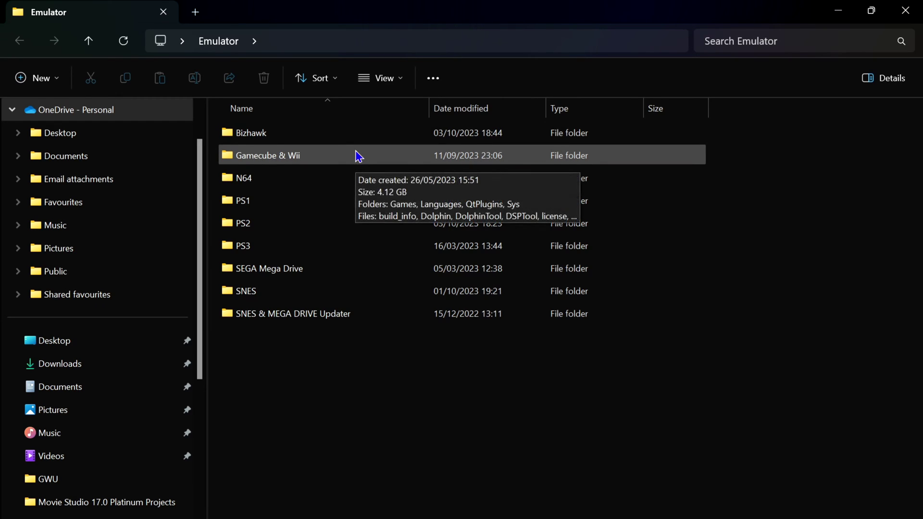
{"action": "double_click", "coordinate": [287, 274]}
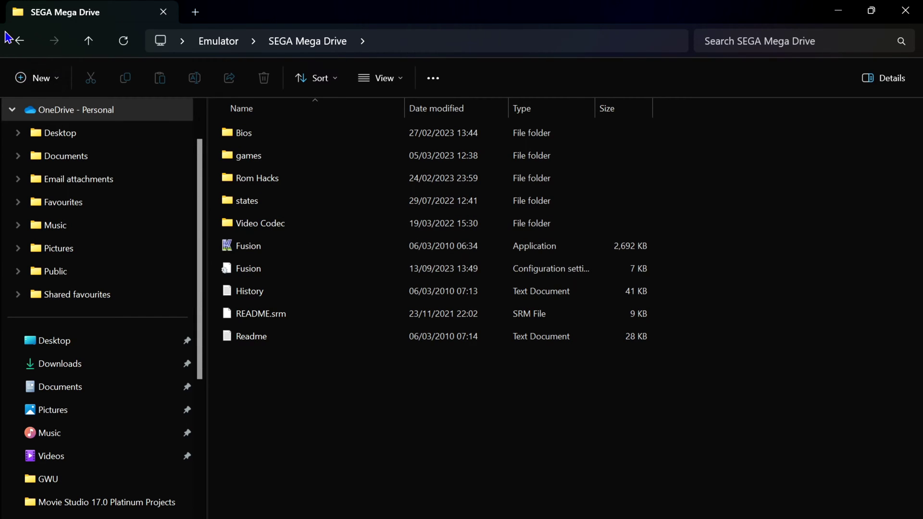
{"action": "left_click", "coordinate": [18, 42]}
{"action": "double_click", "coordinate": [256, 290]}
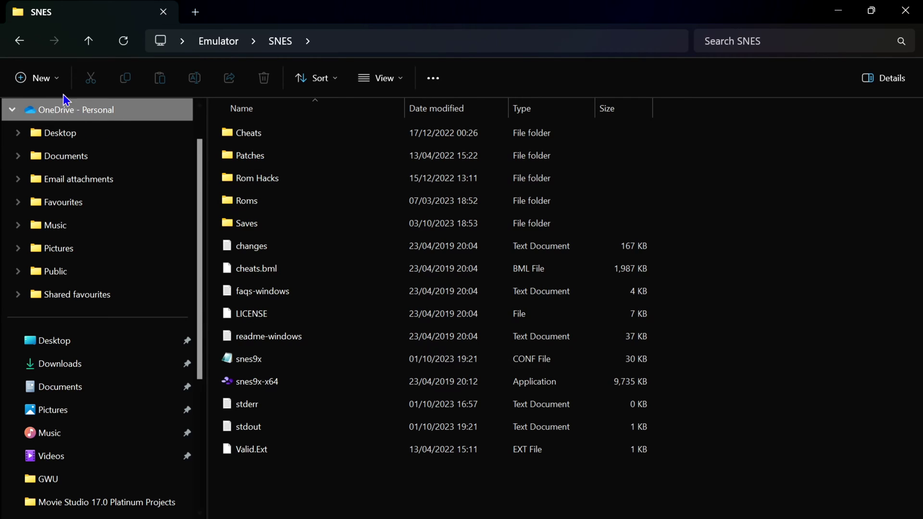
{"action": "left_click", "coordinate": [16, 47]}
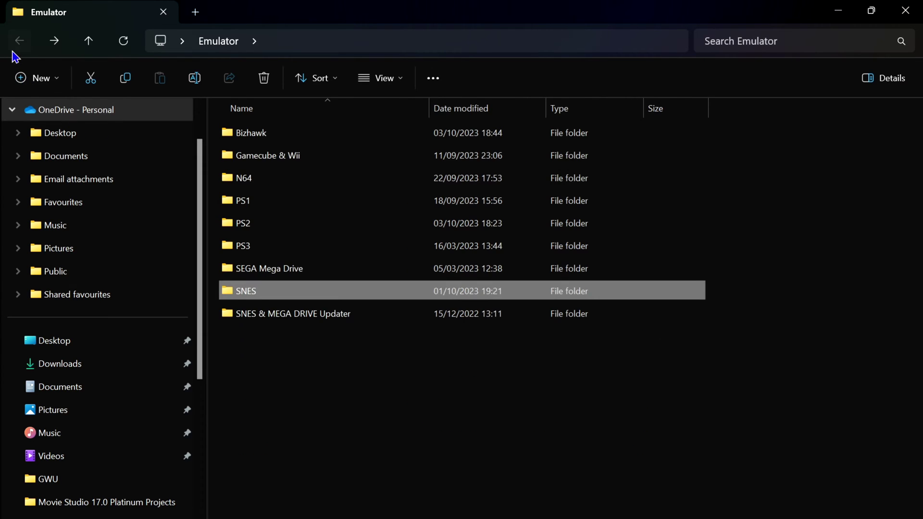
Look inside the PS1, PS2 and N64 folders to find their emulator applications
{"action": "double_click", "coordinate": [243, 200]}
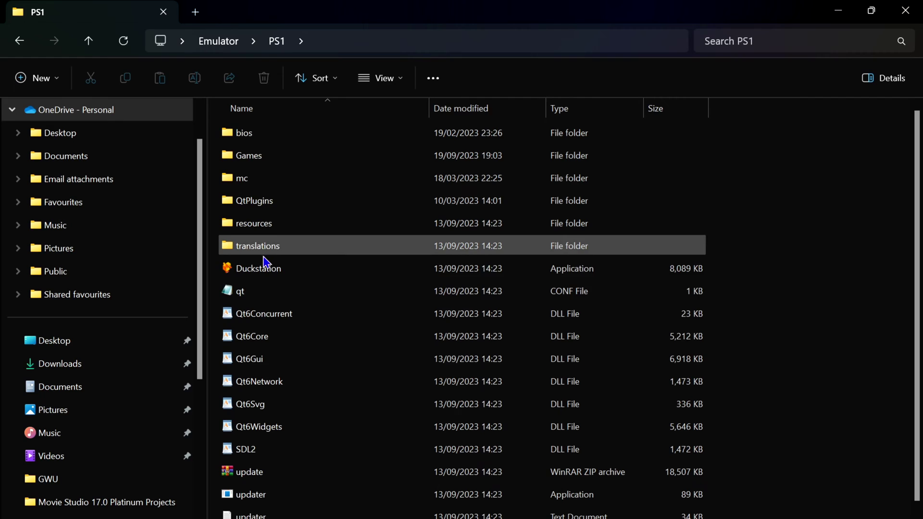
{"action": "left_click", "coordinate": [15, 46]}
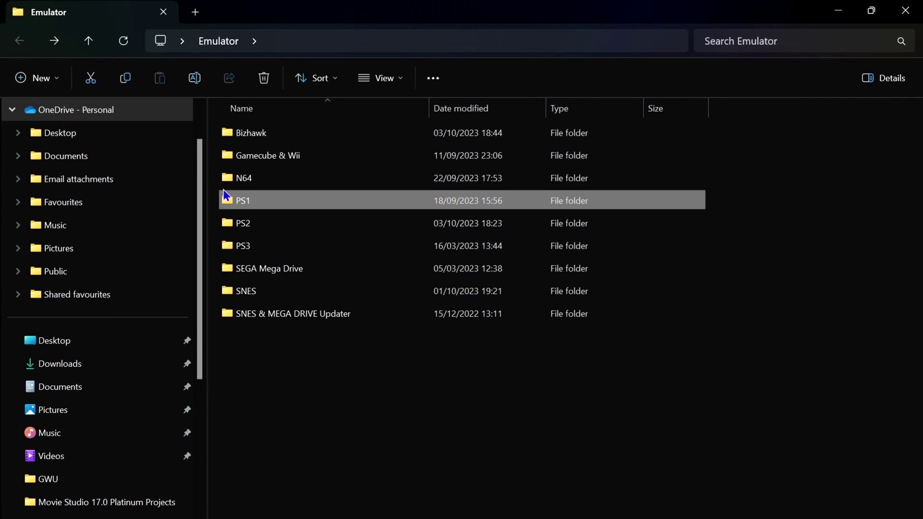
{"action": "double_click", "coordinate": [244, 232]}
{"action": "scroll", "coordinate": [255, 279], "scroll_direction": "down", "scroll_amount": 4}
{"action": "scroll", "coordinate": [259, 310], "scroll_direction": "down", "scroll_amount": 3}
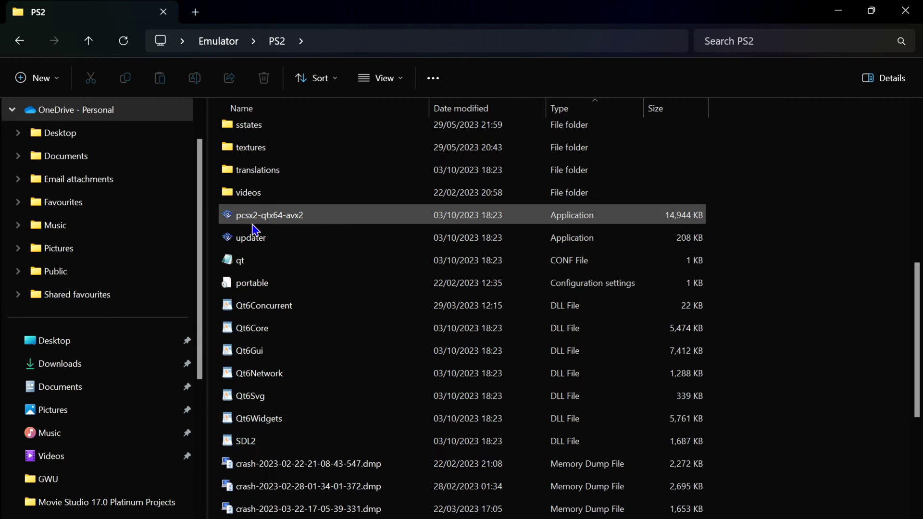
{"action": "left_click", "coordinate": [19, 40]}
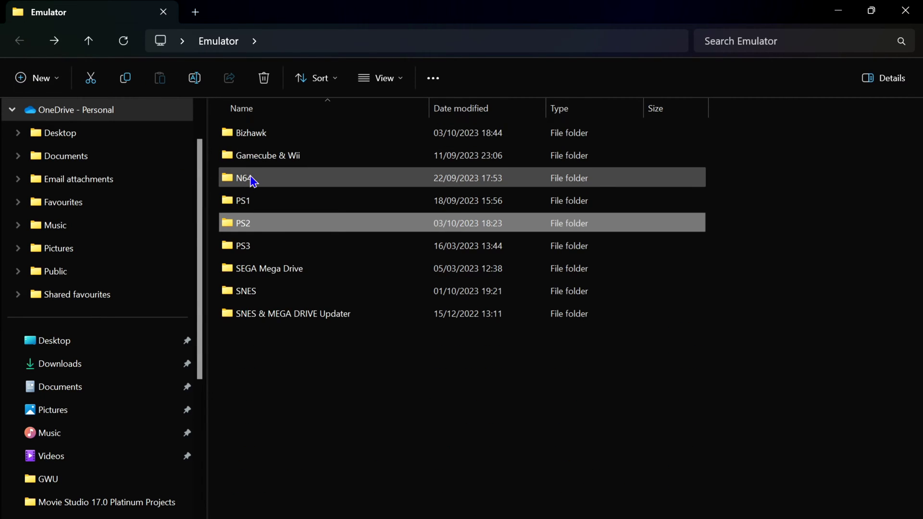
{"action": "double_click", "coordinate": [251, 179]}
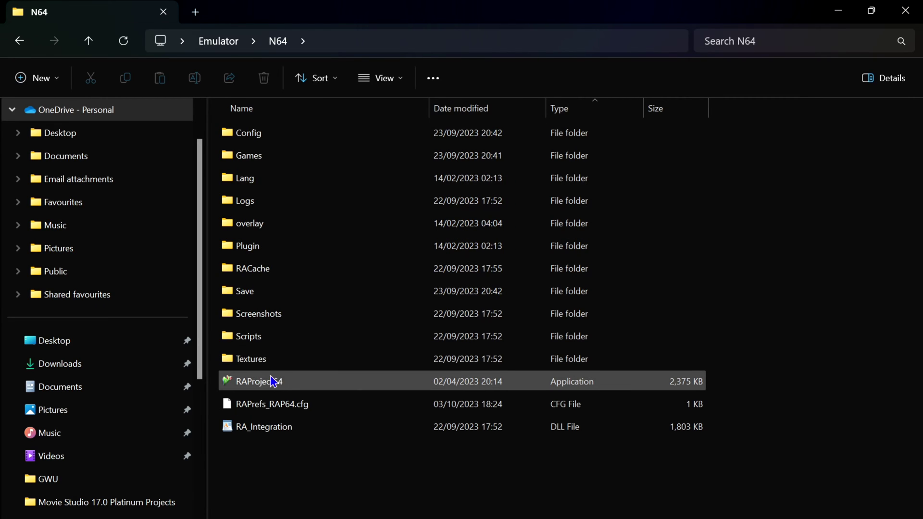
{"action": "left_click", "coordinate": [19, 41]}
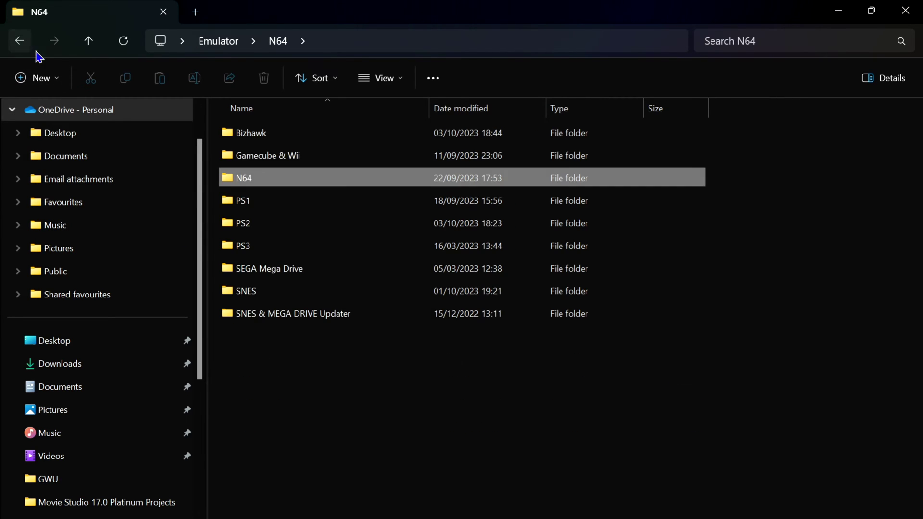
Launch the RALibretro application from the Bizhawk folder
{"action": "left_click", "coordinate": [243, 135]}
{"action": "double_click", "coordinate": [243, 135]}
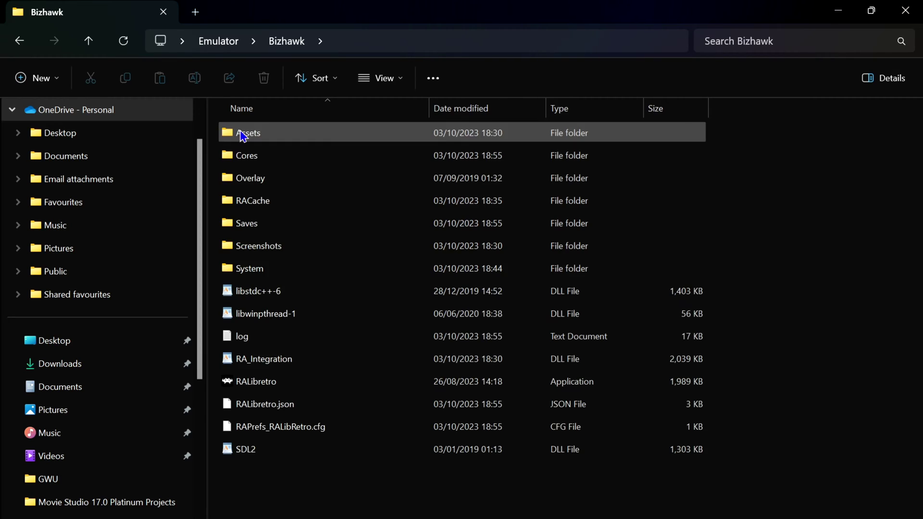
{"action": "double_click", "coordinate": [241, 387]}
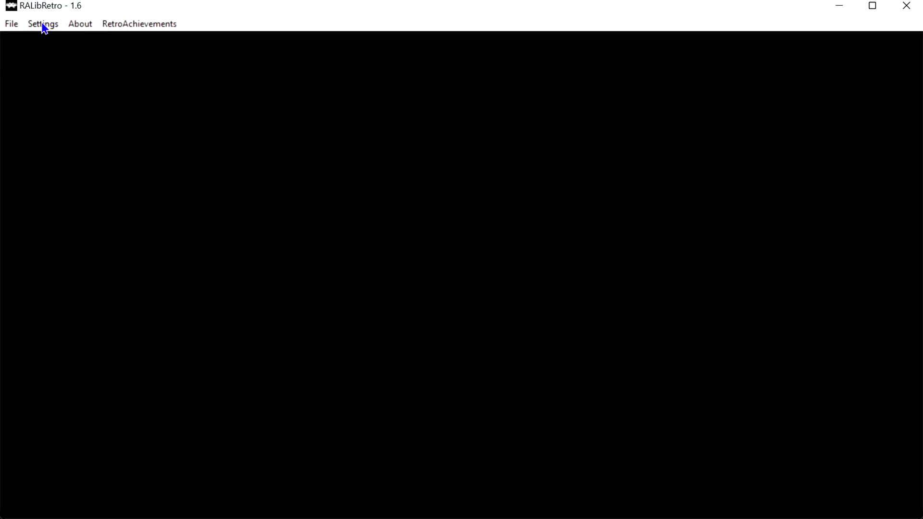
Look over RALibRetro's settings and its RetroAchievements options, including Login and Hardcore Mode
{"action": "left_click", "coordinate": [43, 24]}
{"action": "left_click", "coordinate": [54, 29]}
{"action": "left_click", "coordinate": [100, 24]}
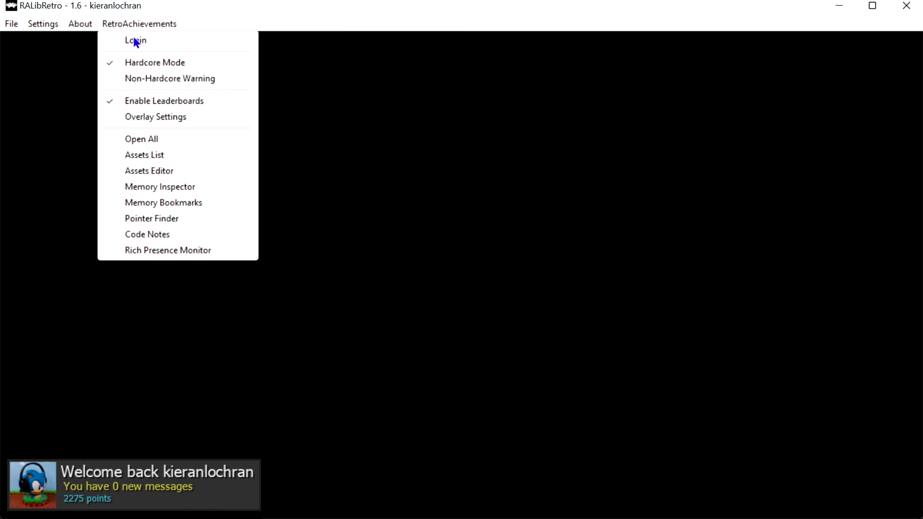
{"action": "left_click", "coordinate": [48, 25]}
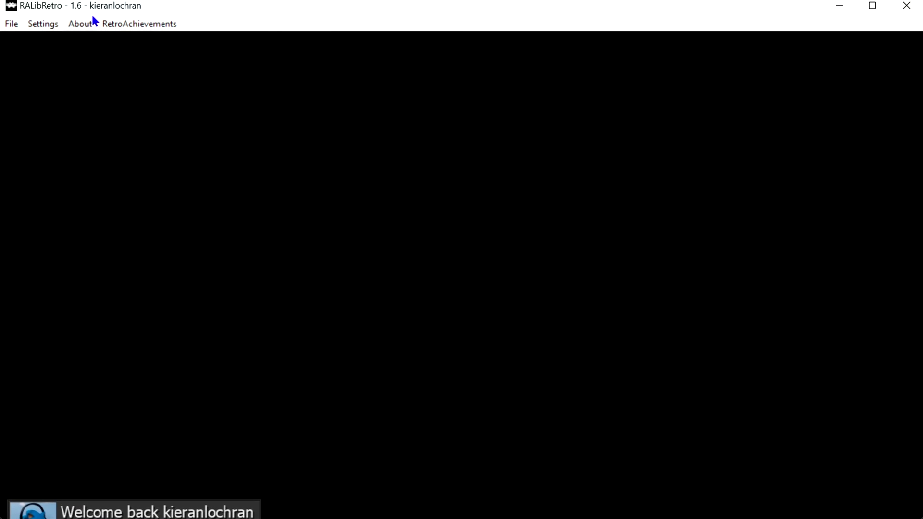
Log out of the RetroAchievements account and view the emulator's About information
{"action": "left_click", "coordinate": [110, 23]}
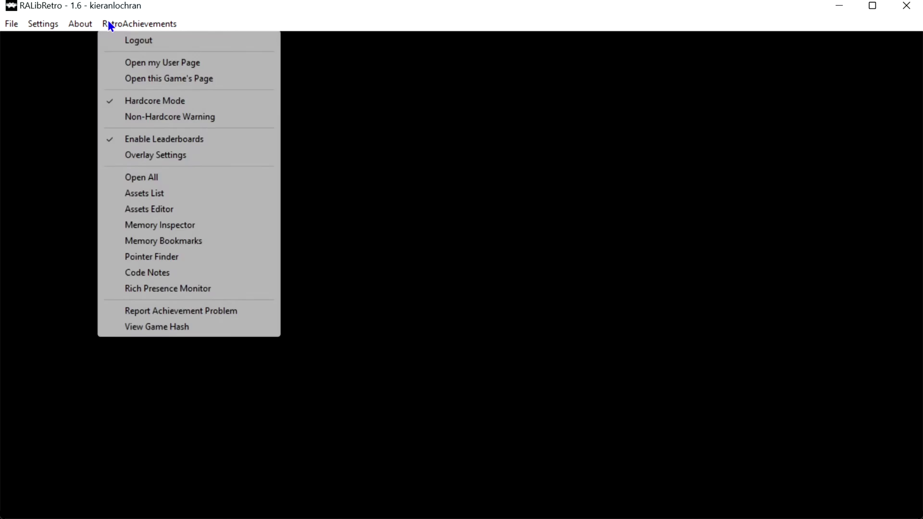
{"action": "left_click", "coordinate": [120, 41]}
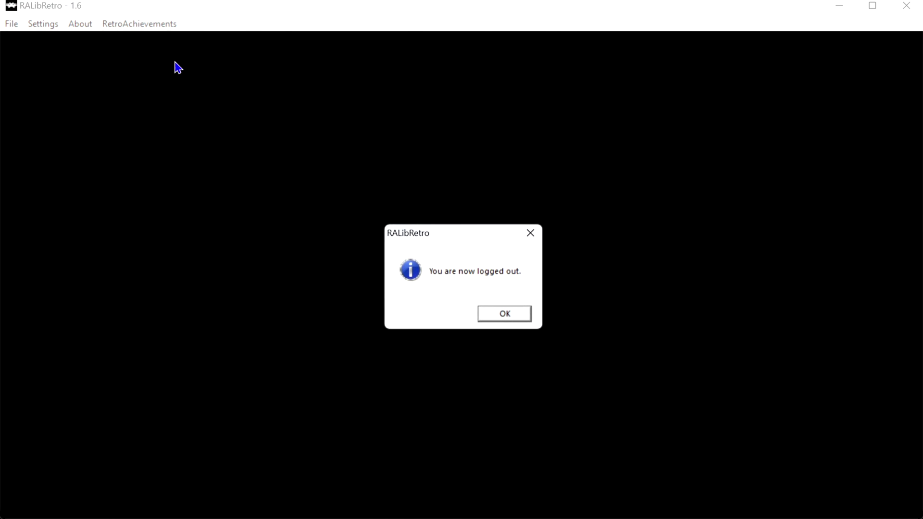
{"action": "left_click", "coordinate": [477, 313]}
{"action": "left_click", "coordinate": [78, 24]}
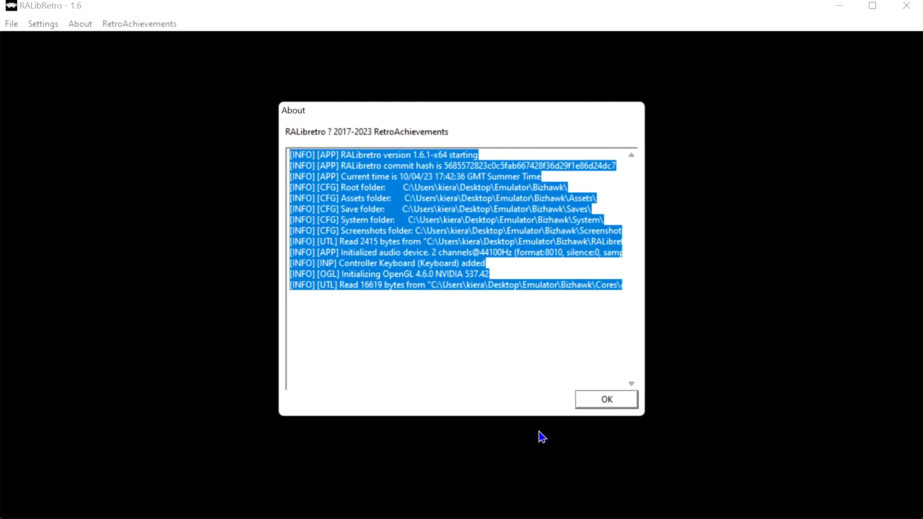
{"action": "left_click", "coordinate": [610, 407]}
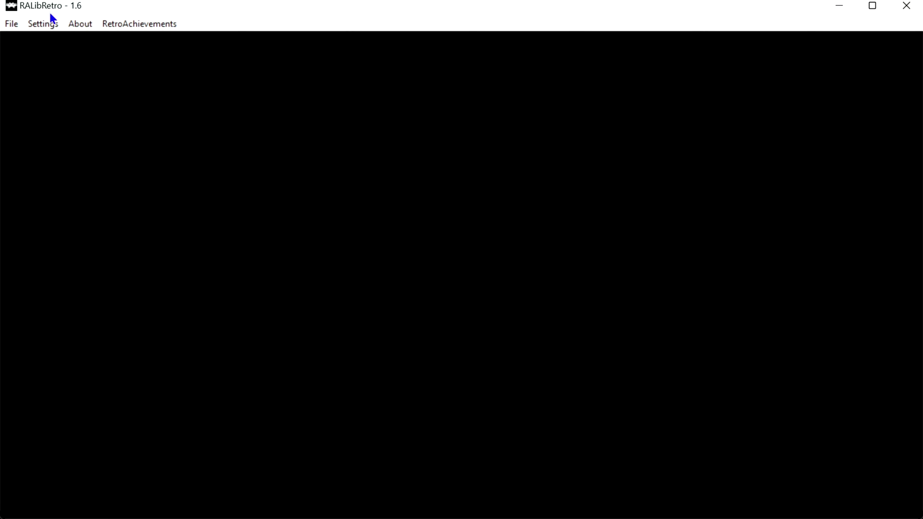
Log back in to RetroAchievements by entering the account password with Keep Me Logged In enabled
{"action": "left_click", "coordinate": [129, 24]}
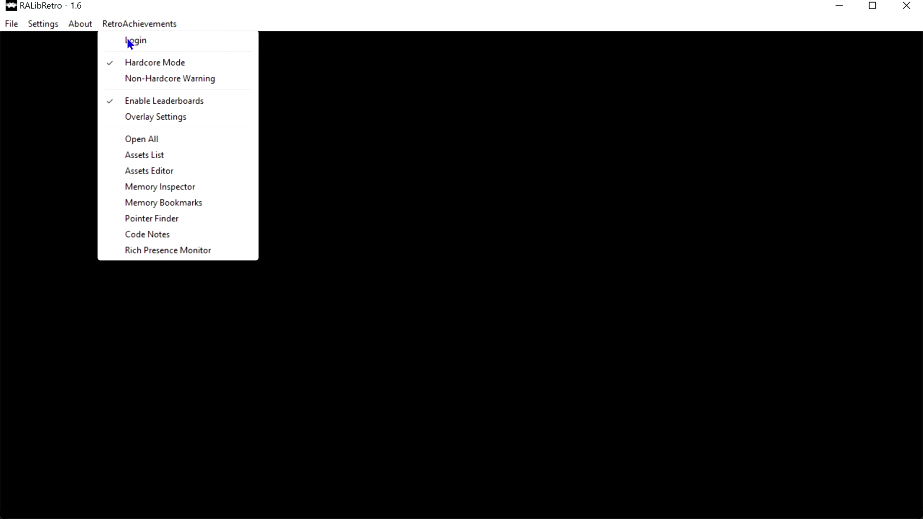
{"action": "left_click", "coordinate": [127, 40]}
{"action": "left_click", "coordinate": [485, 281]}
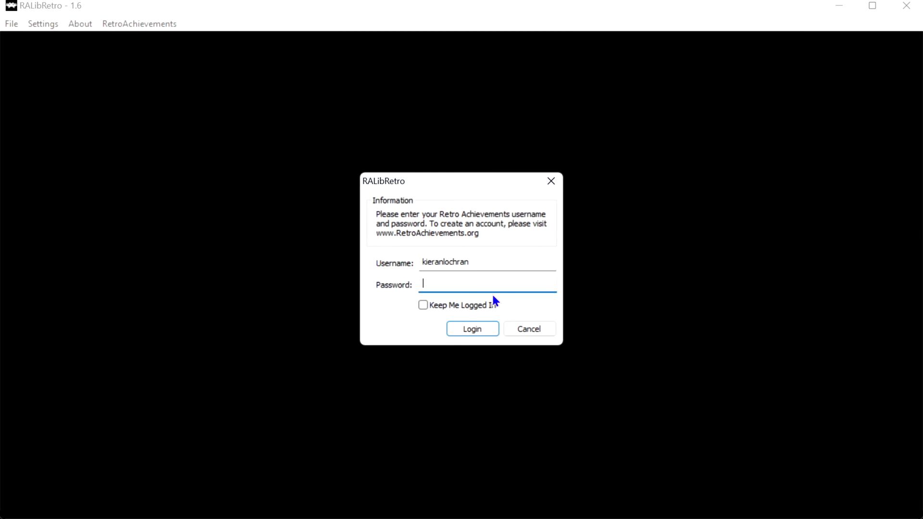
{"action": "type", "text": "•"}
{"action": "key", "text": "ctrl+v"}
{"action": "left_click", "coordinate": [430, 306]}
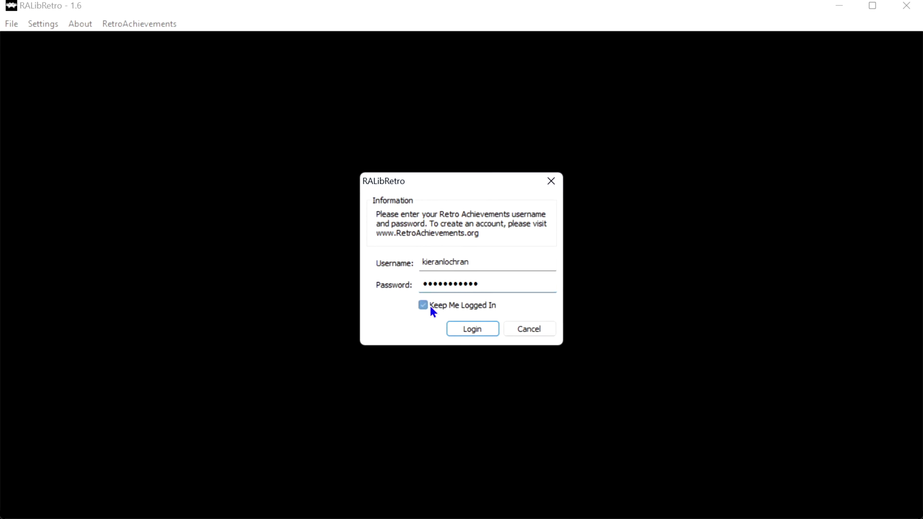
{"action": "left_click", "coordinate": [465, 331]}
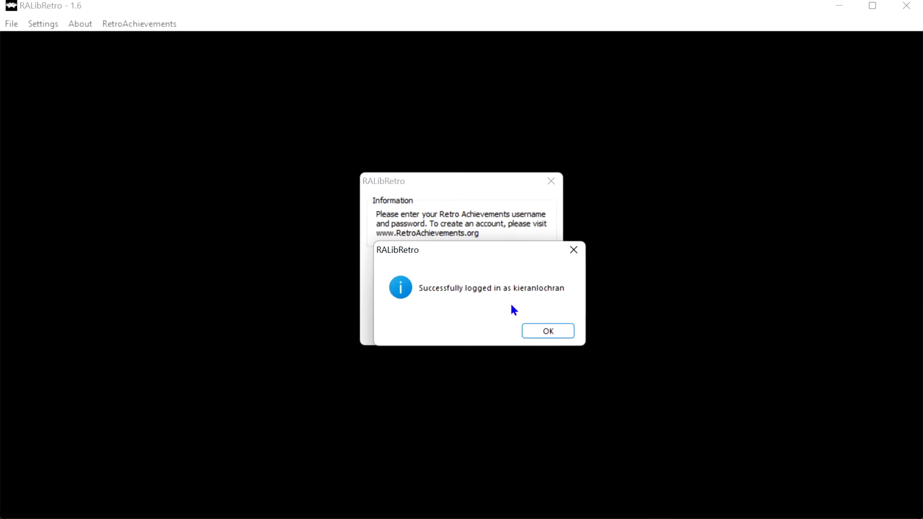
{"action": "left_click", "coordinate": [558, 327]}
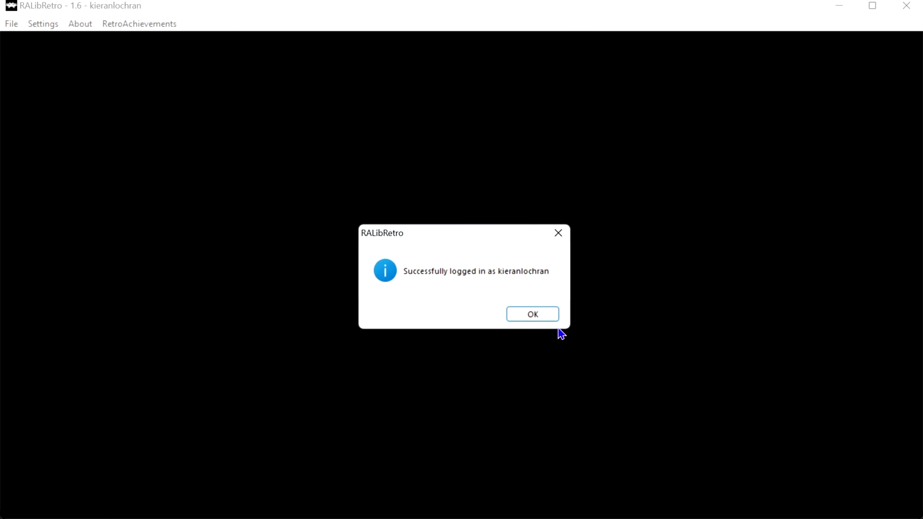
{"action": "left_click", "coordinate": [531, 314]}
Load the recent game Sonic The Hedgehog (USA, Europe) with the Genesis Plus GX - Sega Genesis core
{"action": "left_click", "coordinate": [119, 25]}
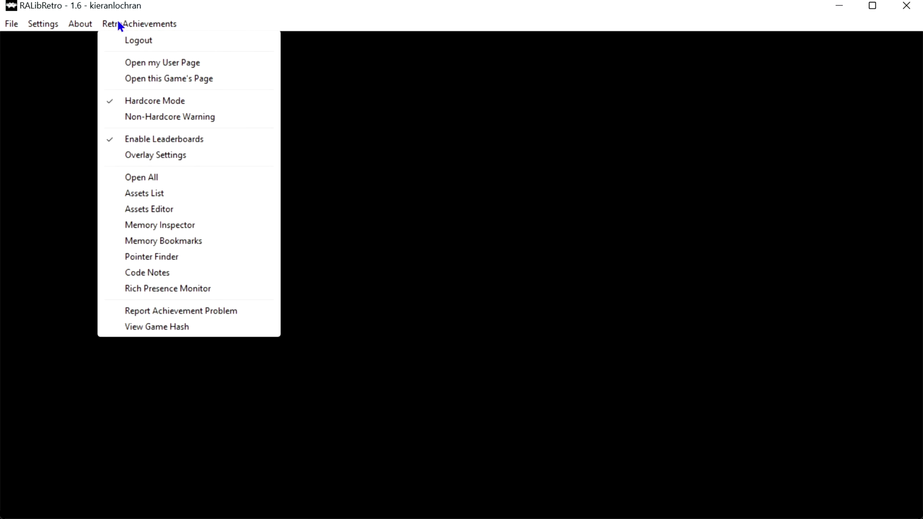
{"action": "mouse_move", "coordinate": [22, 26]}
{"action": "mouse_move", "coordinate": [17, 42]}
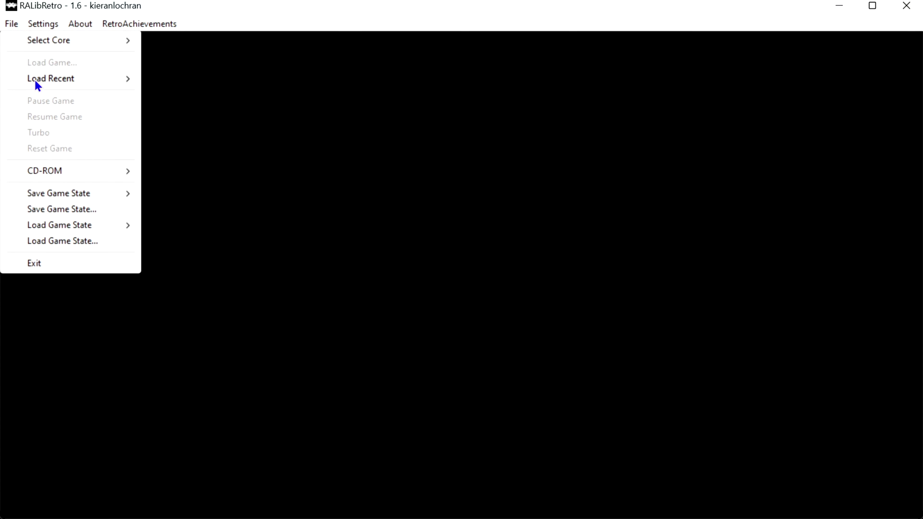
{"action": "mouse_move", "coordinate": [100, 82]}
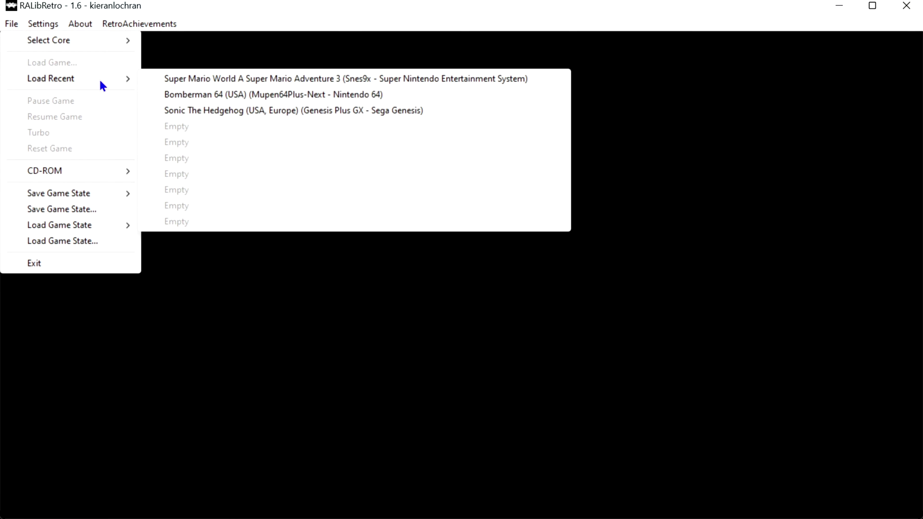
{"action": "left_click", "coordinate": [230, 115]}
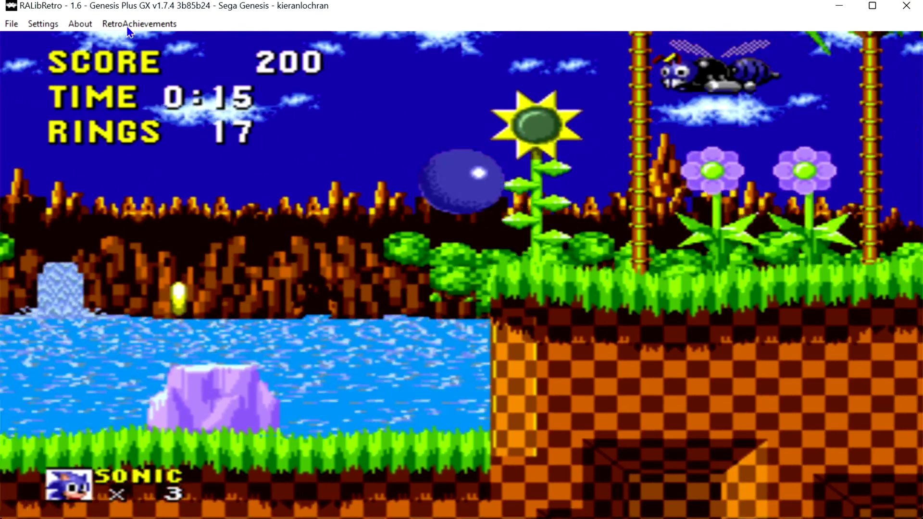
Check the RetroAchievements options during the Sonic game and pause the game to bring up the achievements overlay
{"action": "left_click", "coordinate": [128, 25]}
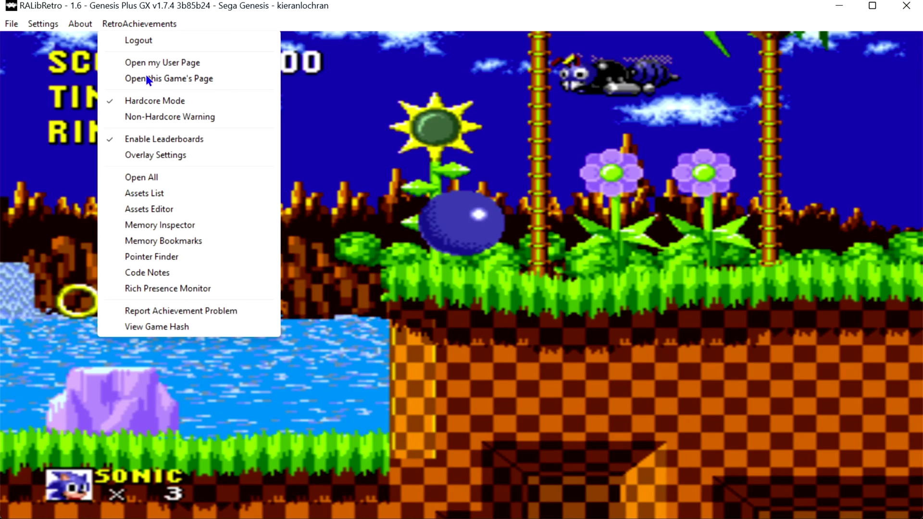
{"action": "left_click", "coordinate": [350, 113]}
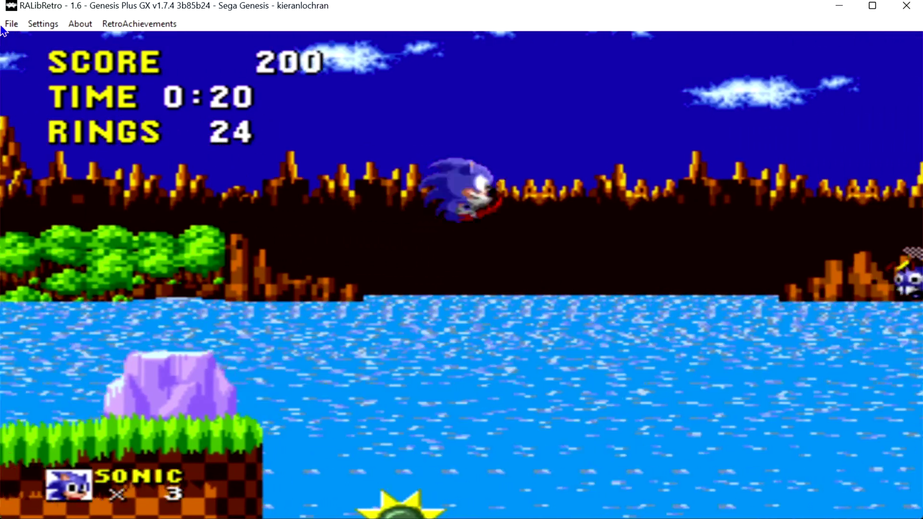
{"action": "left_click", "coordinate": [10, 25]}
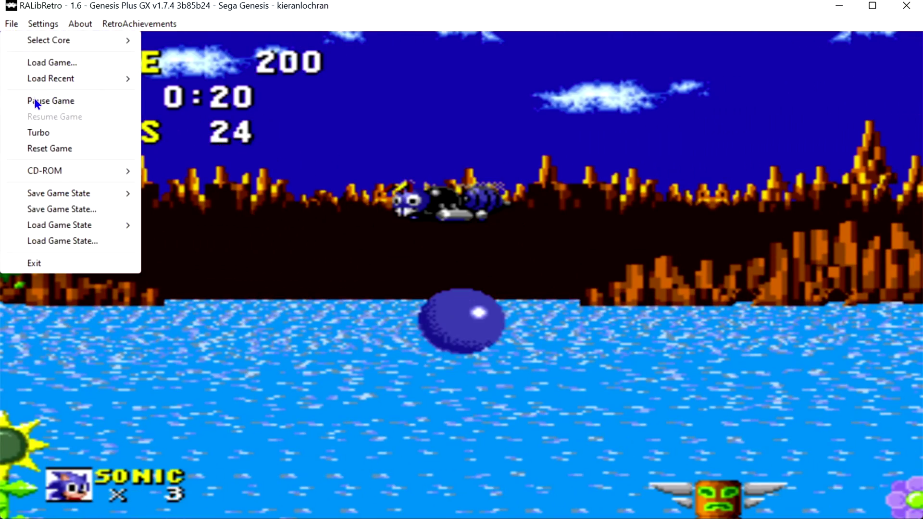
{"action": "left_click", "coordinate": [35, 101]}
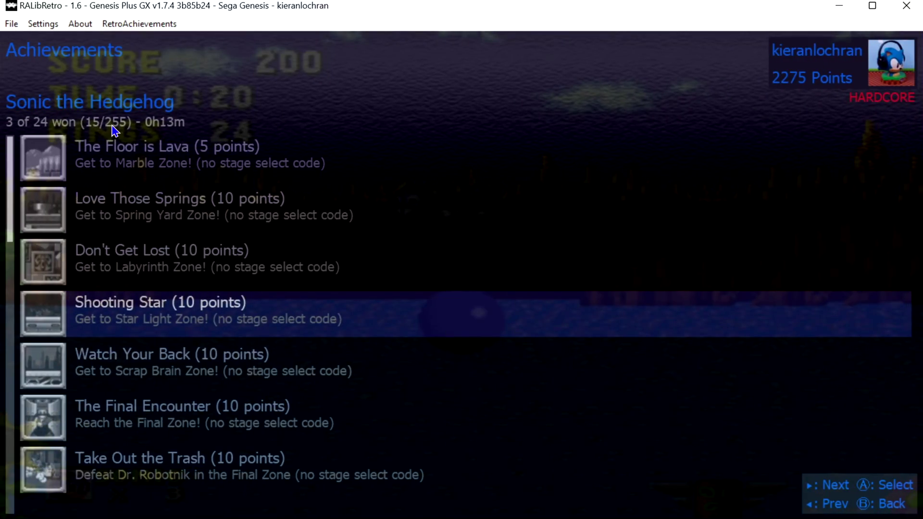
Browse the Sonic the Hedgehog achievements list, examining each achievement's requirement and points, and leave the list
{"action": "key", "text": "Down"}
{"action": "key", "text": "Down"}
{"action": "key", "text": "Down"}
{"action": "key", "text": "Down"}
{"action": "key", "text": "Down"}
{"action": "key", "text": "Down"}
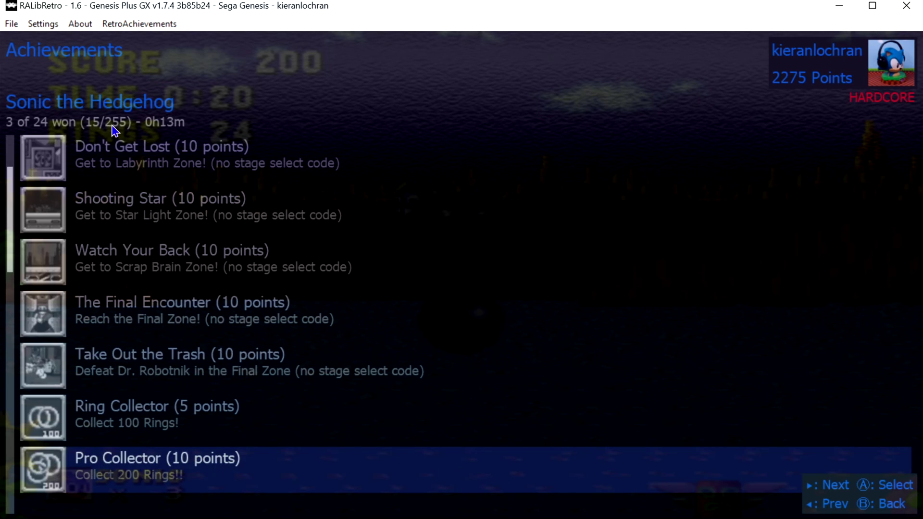
{"action": "key", "text": "Up"}
{"action": "key", "text": "Up"}
{"action": "key", "text": "Up"}
{"action": "key", "text": "Up"}
{"action": "key", "text": "Up"}
{"action": "key", "text": "Up"}
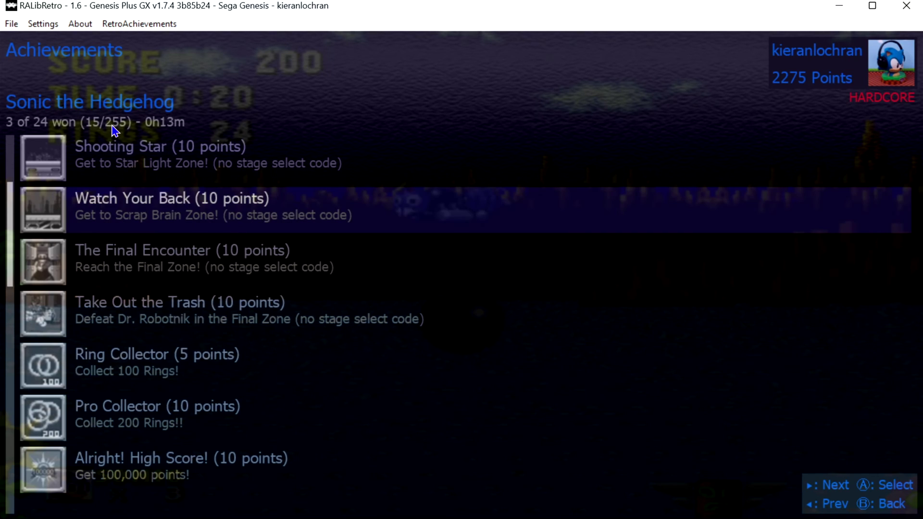
{"action": "key", "text": "Up"}
{"action": "key", "text": "Up"}
{"action": "key", "text": "Up"}
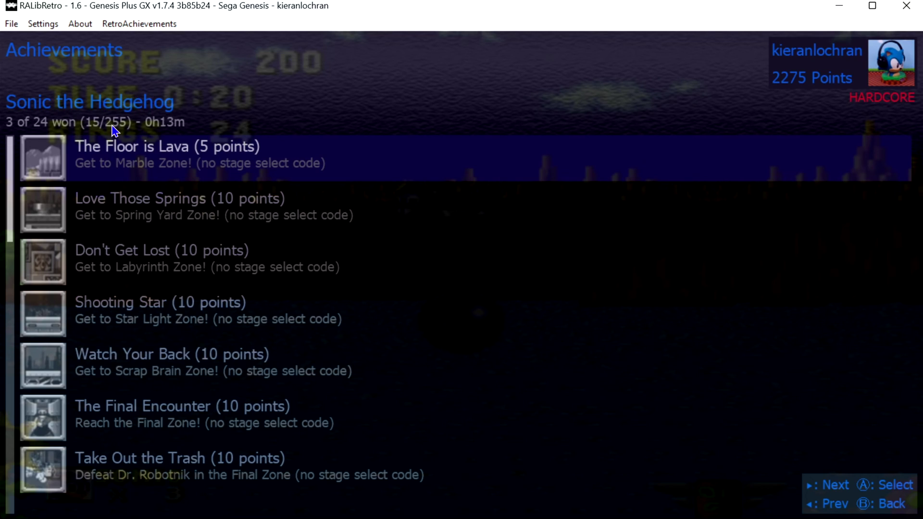
{"action": "key", "text": "Down"}
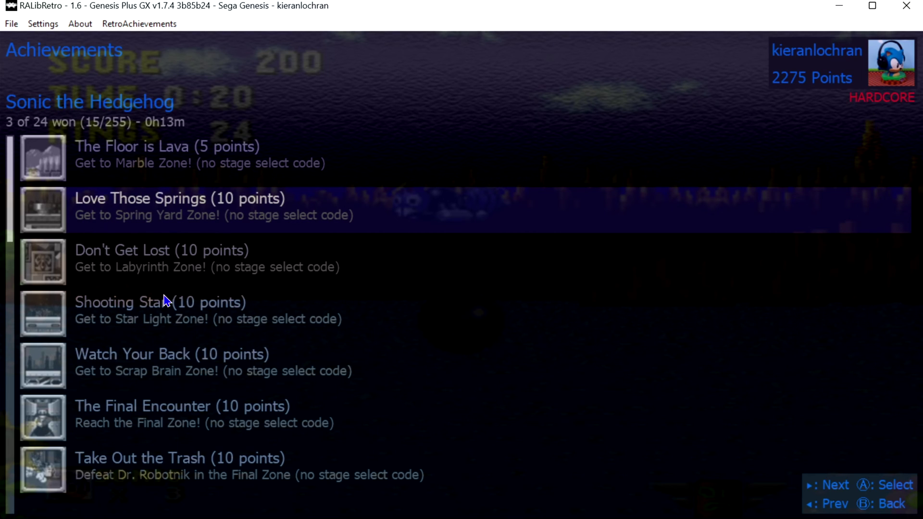
{"action": "key", "text": "Down"}
{"action": "key", "text": "Down"}
{"action": "key", "text": "Down"}
{"action": "key", "text": "Down"}
{"action": "key", "text": "Down"}
{"action": "key", "text": "Down"}
{"action": "key", "text": "Down"}
{"action": "key", "text": "Down"}
{"action": "key", "text": "Down"}
{"action": "key", "text": "Down"}
{"action": "key", "text": "Down"}
{"action": "key", "text": "Down"}
{"action": "key", "text": "Down"}
{"action": "key", "text": "Escape"}
{"action": "key", "text": "Right"}
{"action": "key", "text": "Right"}
{"action": "key", "text": "Right"}
{"action": "key", "text": "Right"}
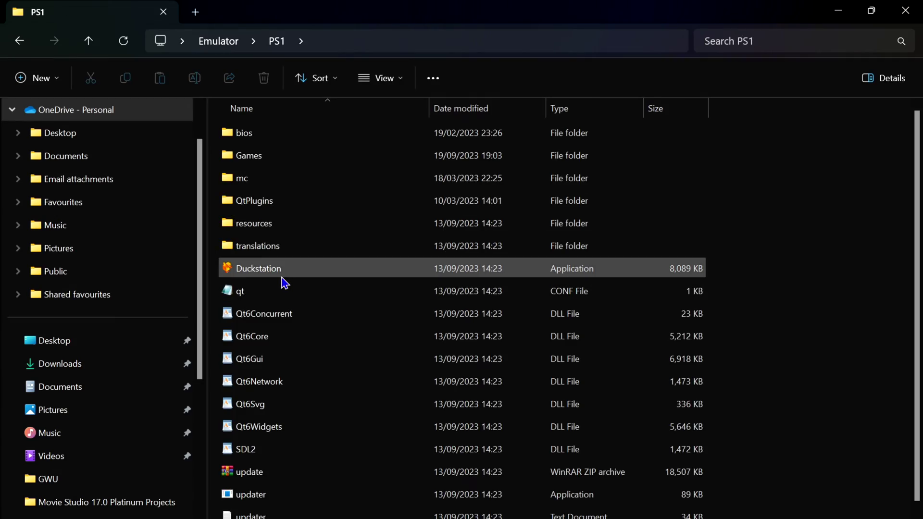
Launch the Duckstation application from the PS1 folder in File Explorer
{"action": "double_click", "coordinate": [282, 275]}
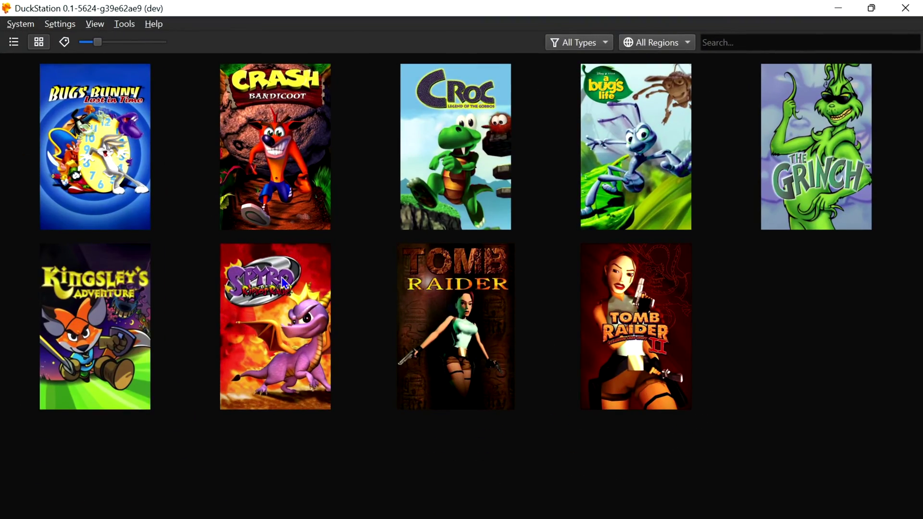
{"action": "mouse_move", "coordinate": [859, 371]}
{"action": "left_mouse_down"}
{"action": "mouse_move", "coordinate": [495, 191]}
{"action": "mouse_move", "coordinate": [24, 99]}
{"action": "mouse_move", "coordinate": [844, 370]}
{"action": "left_mouse_up"}
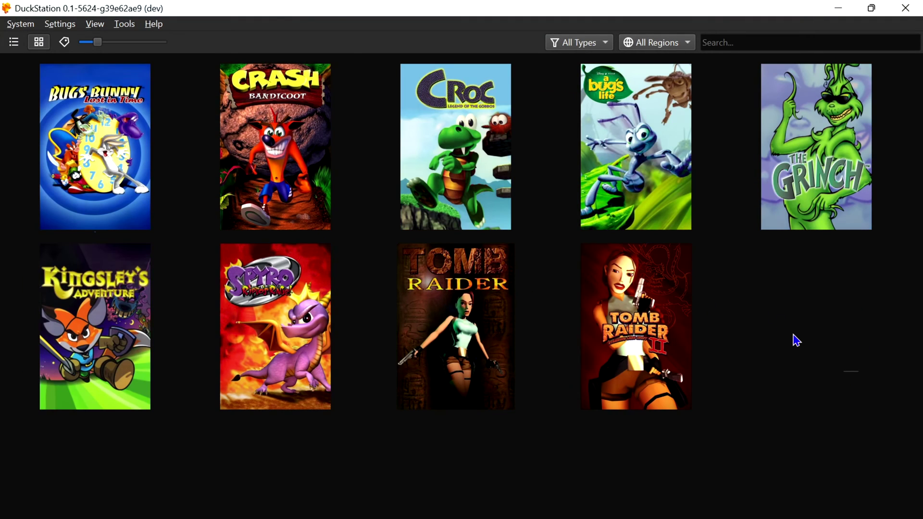